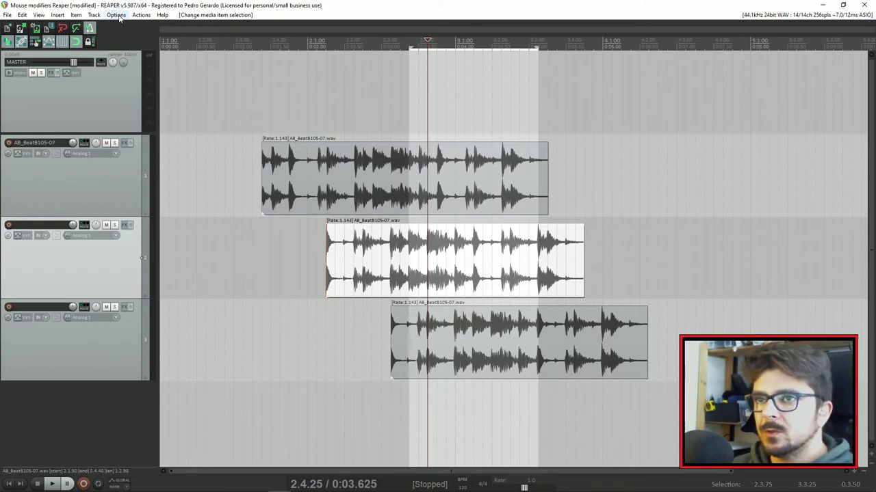
Open the mouse modifier preferences and move the window clear of the audio items in the arrangement.
left_click(117, 15)
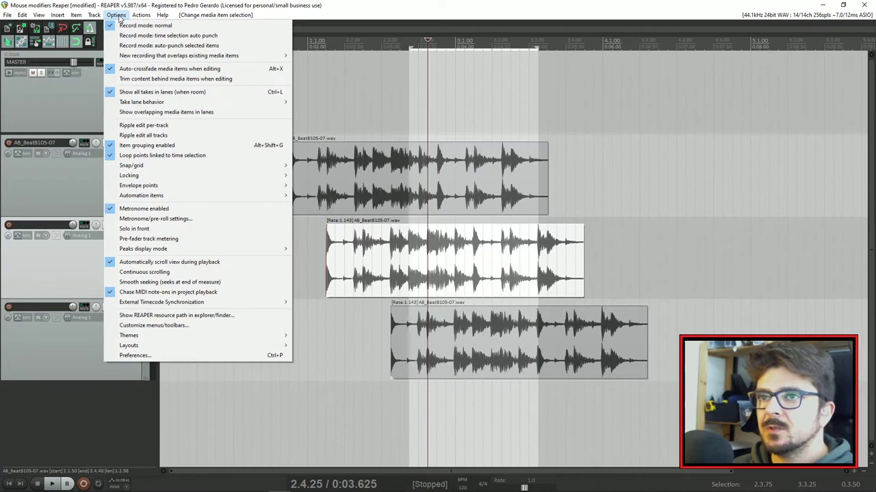
left_click(134, 355)
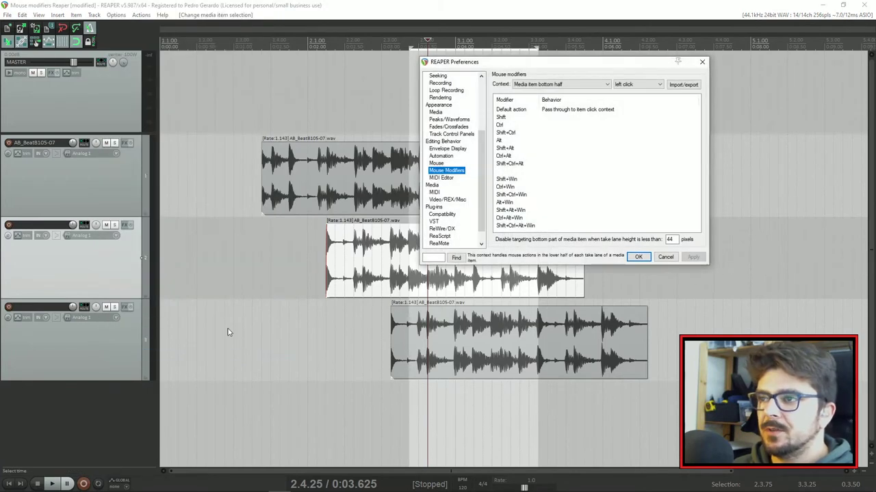
left_click(701, 63)
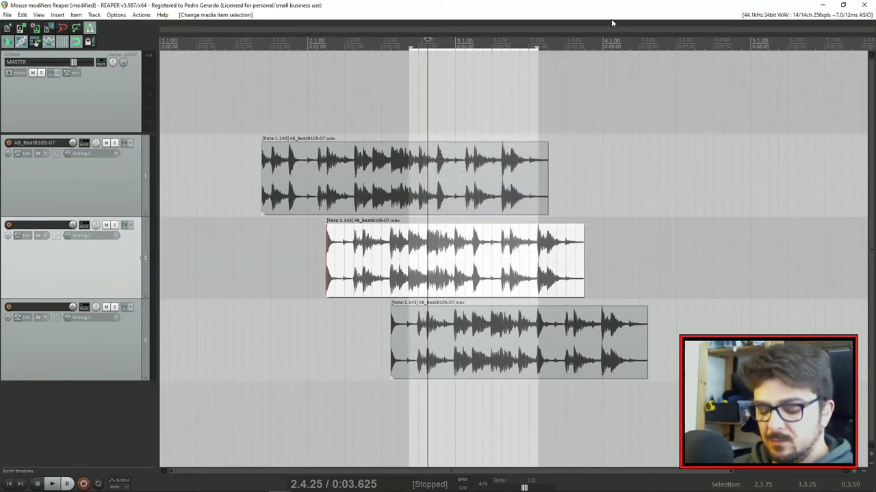
key("ctrl+p")
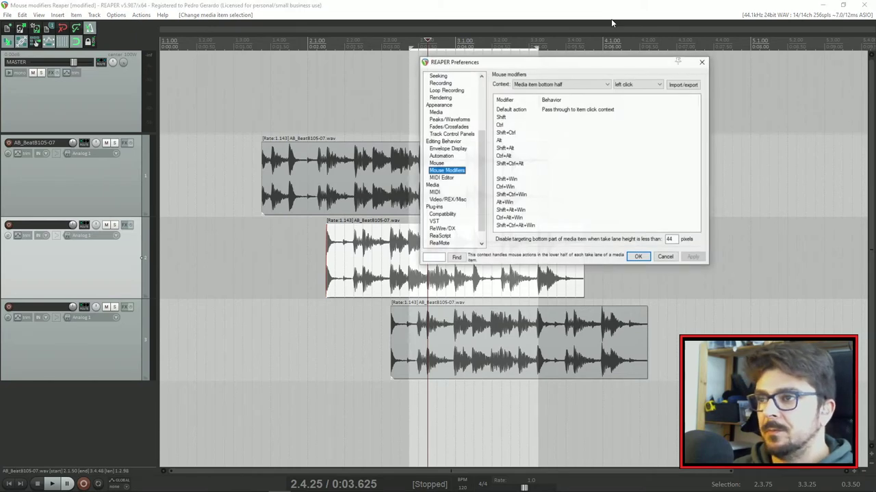
left_click_drag(654, 69, 699, 80)
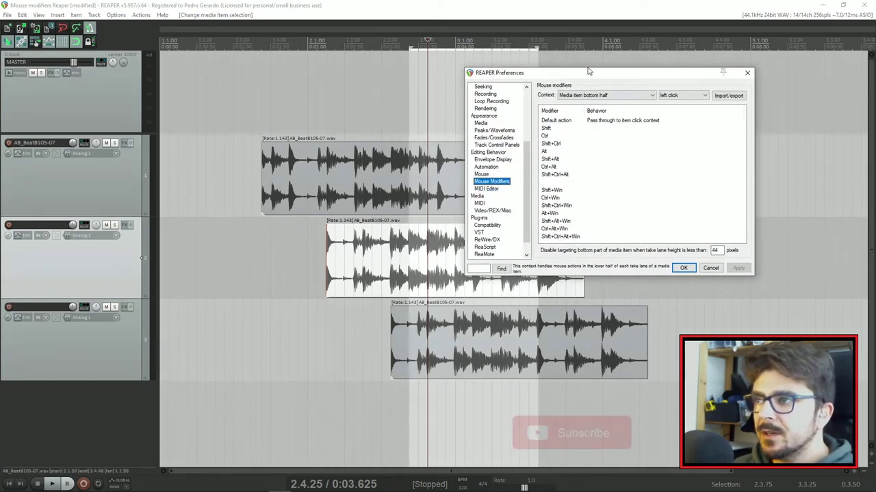
left_click_drag(584, 74, 722, 53)
Place the edit cursor at 1.4.75 and make a time selection from 1.4.00 to 2.4.50.
left_click(390, 106)
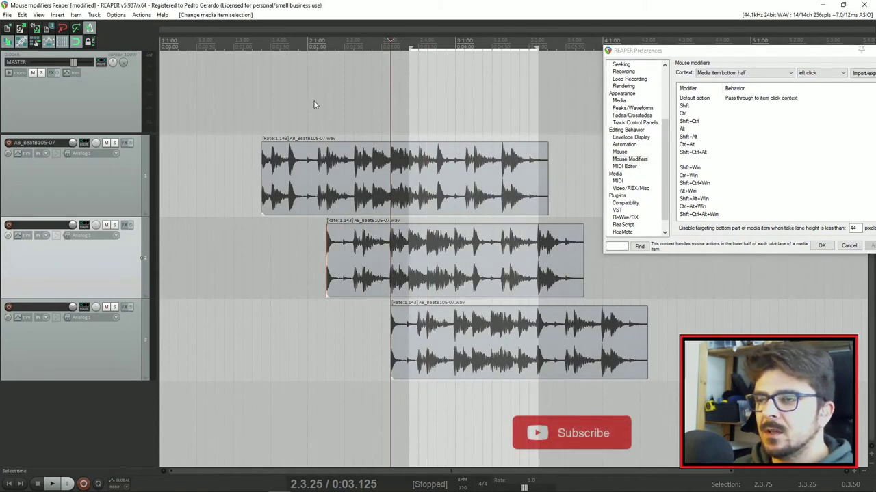
left_click(298, 118)
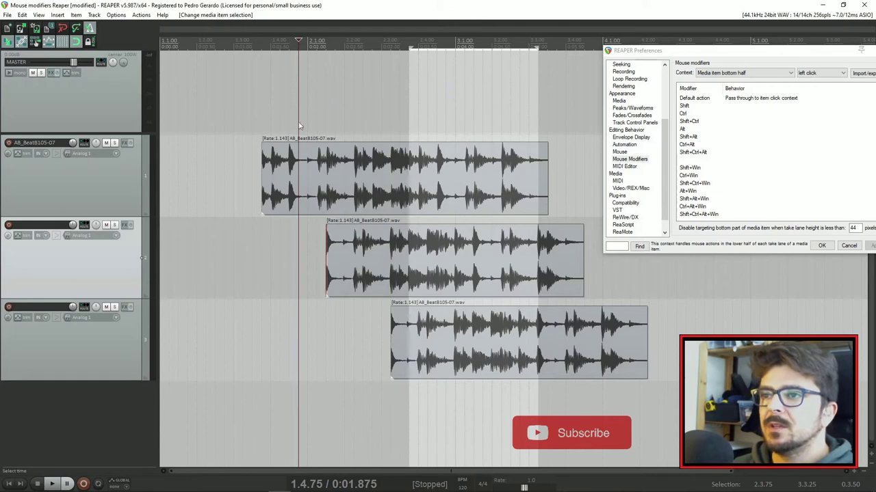
left_click_drag(255, 120, 312, 186)
left_click_drag(273, 98, 436, 137)
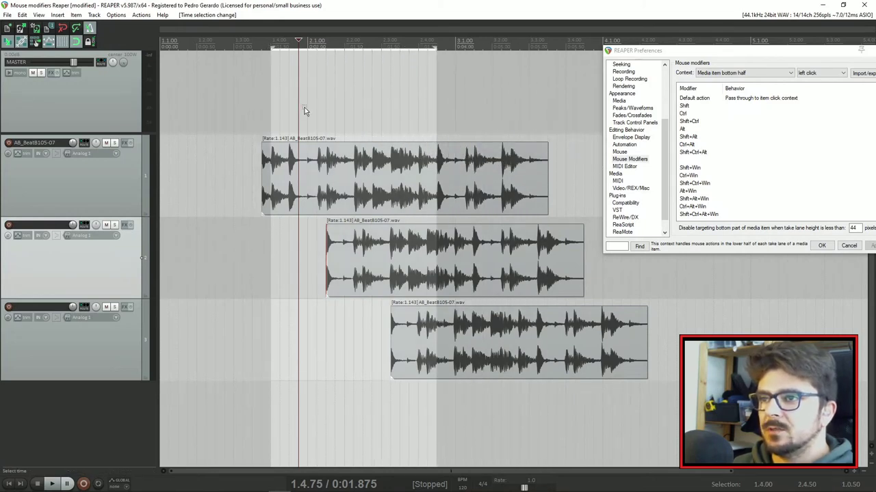
Marquee-select all three audio items and scrub the edit cursor back to about 1.4.53.
left_click_drag(304, 107, 598, 379)
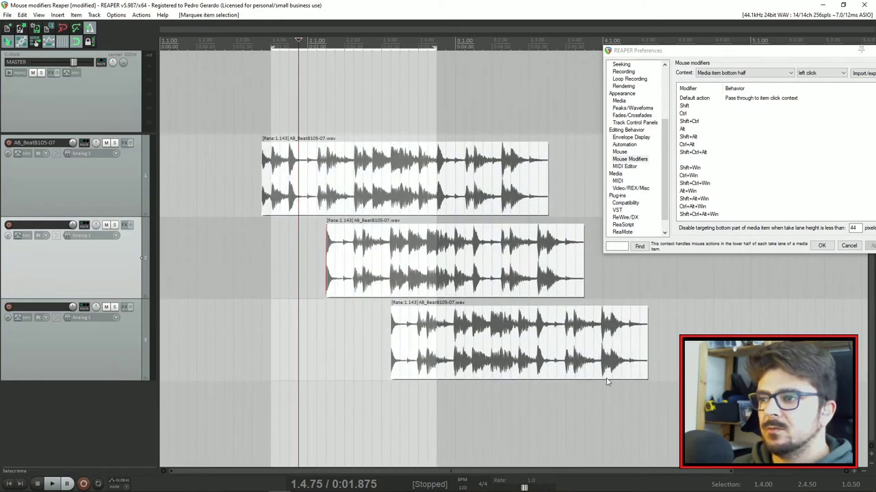
left_click(485, 111)
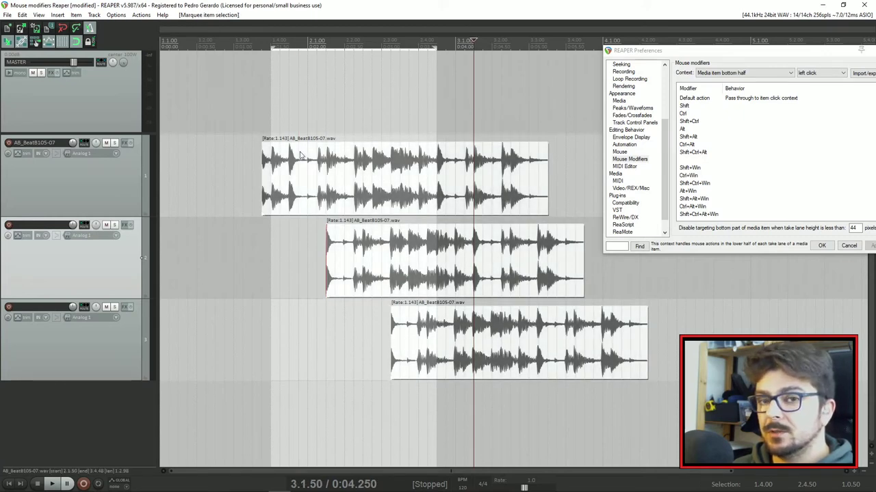
scroll(322, 158, "up", 2)
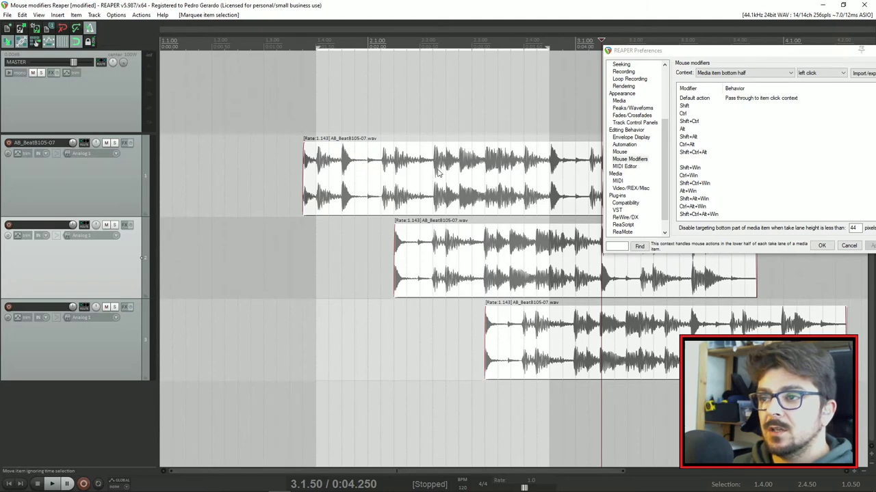
scroll(439, 173, "down", 2)
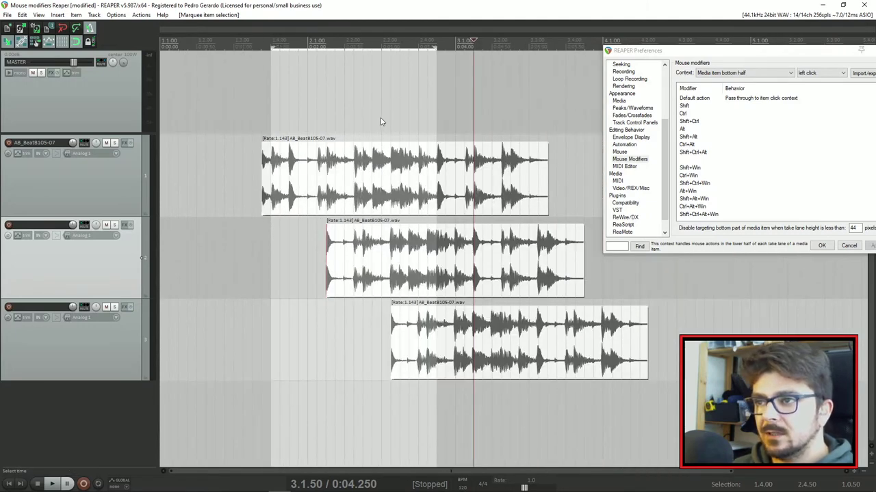
left_click_drag(345, 130, 323, 135)
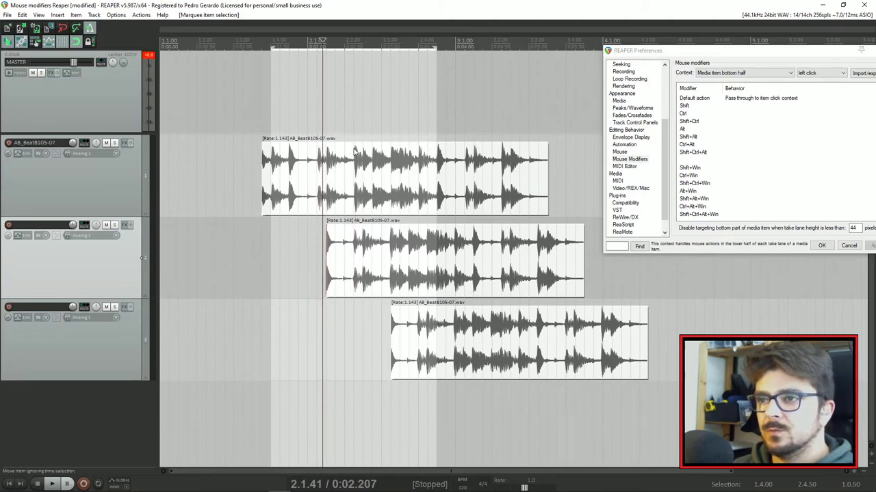
Switch the mouse modifier context to Media item and highlight the default action for left click.
left_click_drag(650, 52, 592, 48)
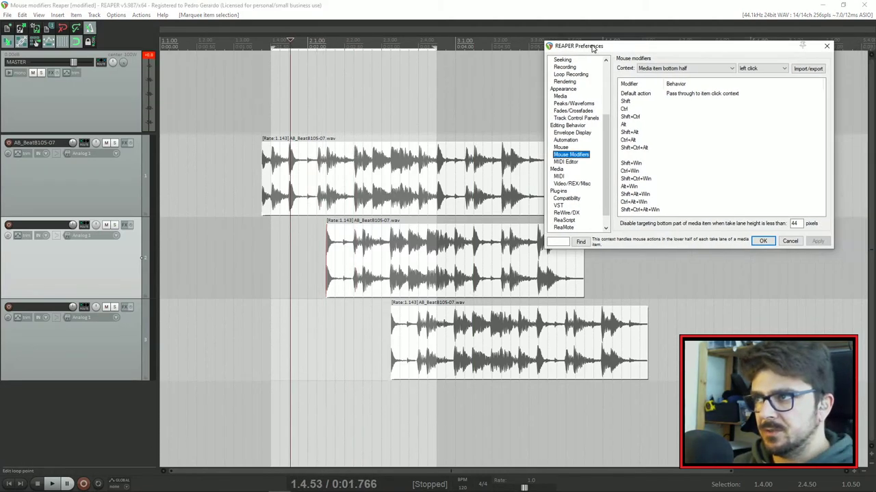
left_click(676, 69)
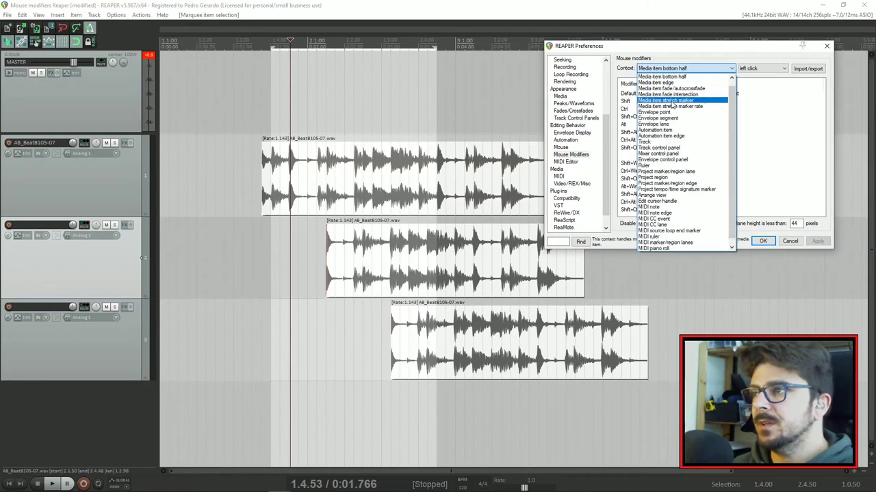
left_click(662, 78)
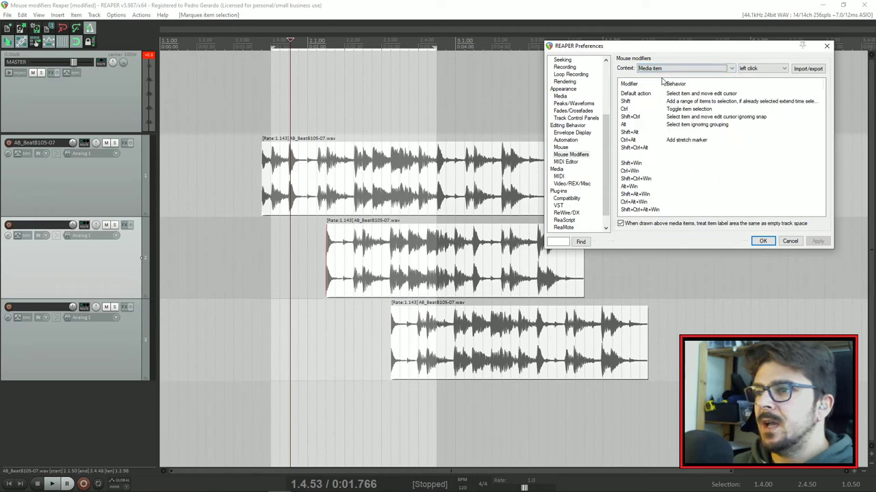
left_click_drag(749, 56, 727, 58)
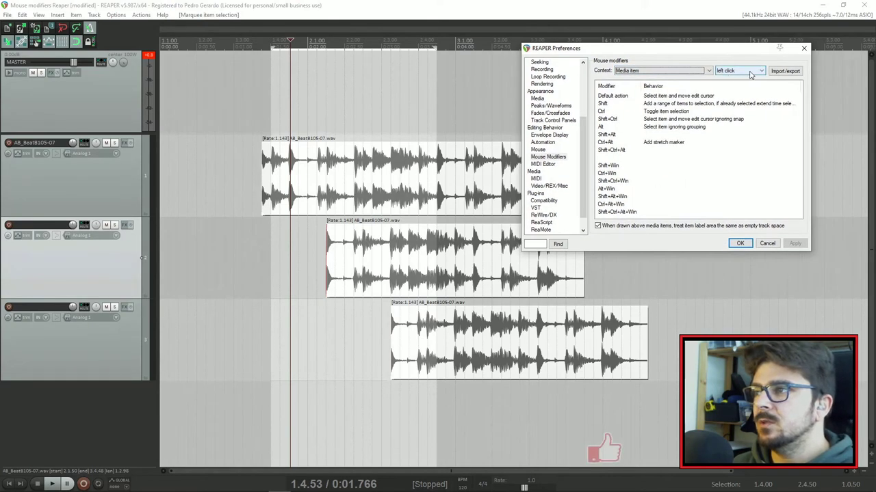
left_click(666, 97)
left_click_drag(668, 58, 690, 54)
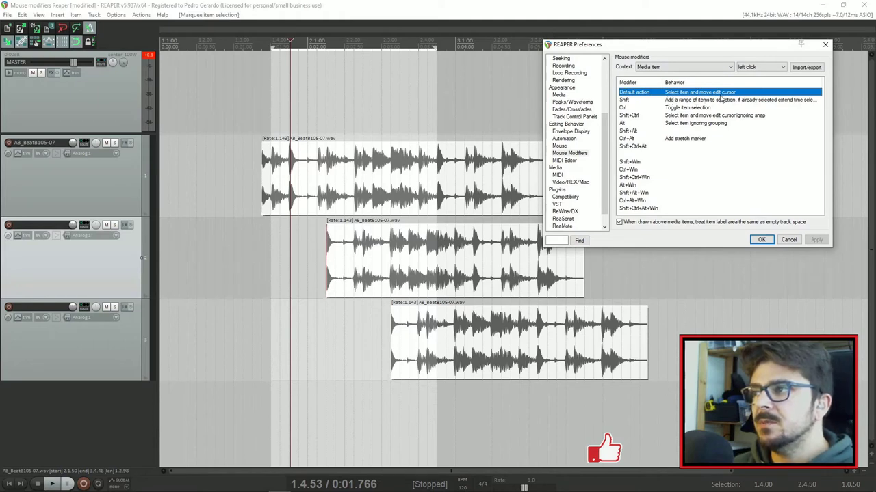
Remove the time selection and test the default item click by selecting the three audio items in turn at different time positions.
left_click(404, 123)
left_click(404, 123)
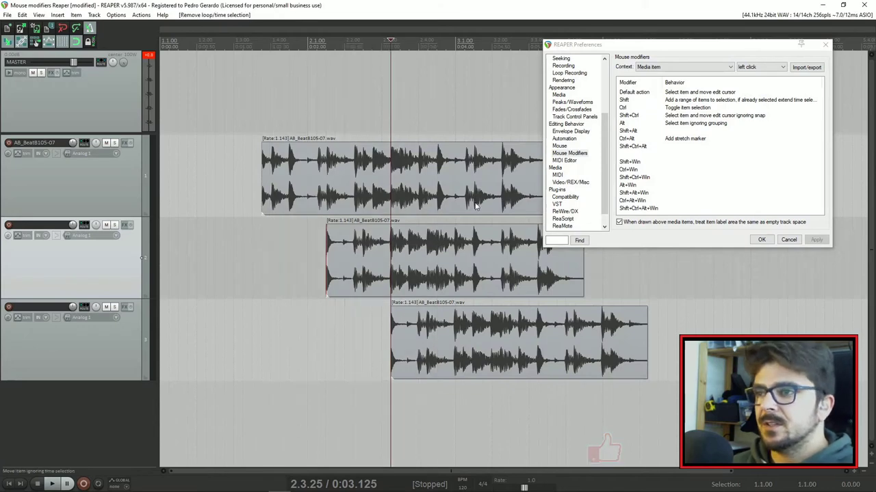
left_click(462, 260)
left_click(338, 198)
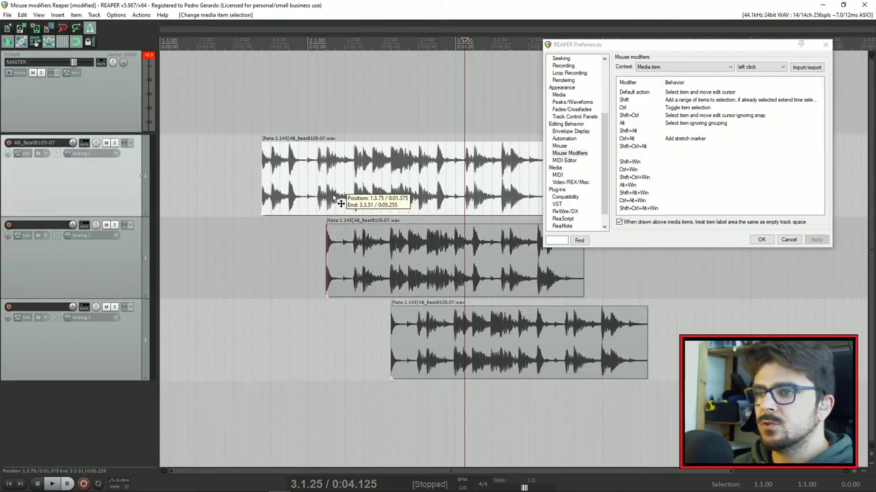
left_click(537, 323)
left_click(382, 199)
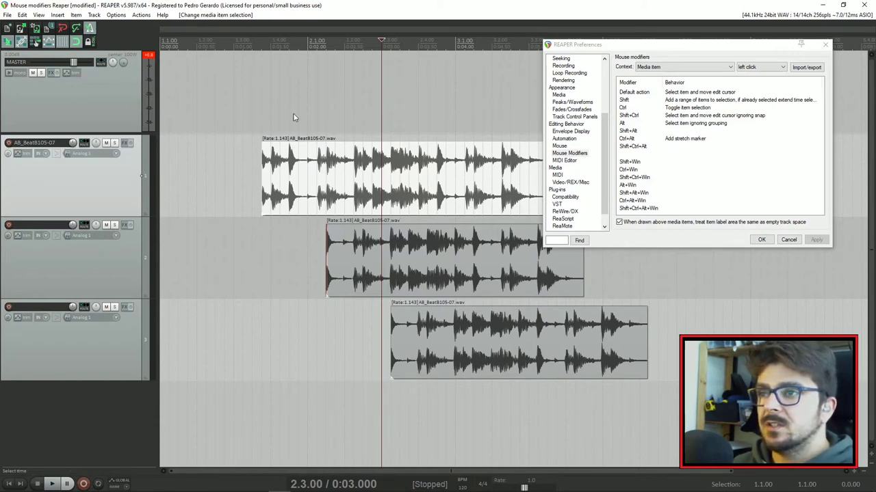
left_click(308, 150)
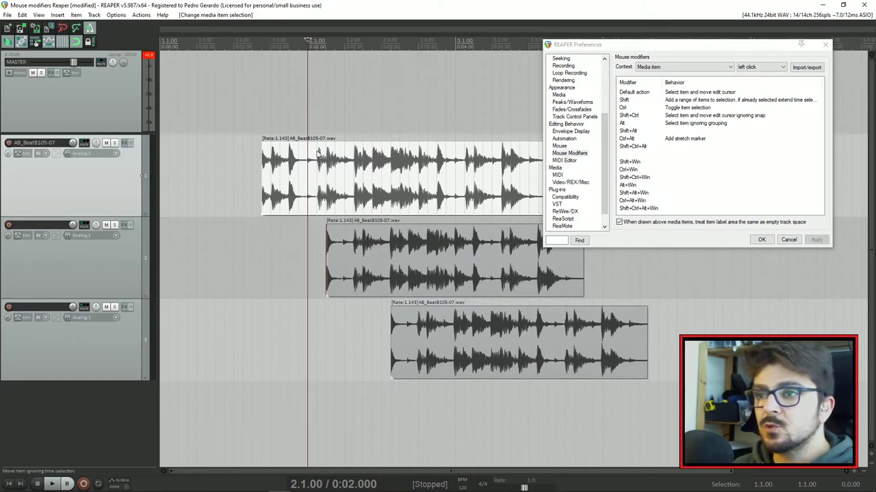
left_click(463, 248)
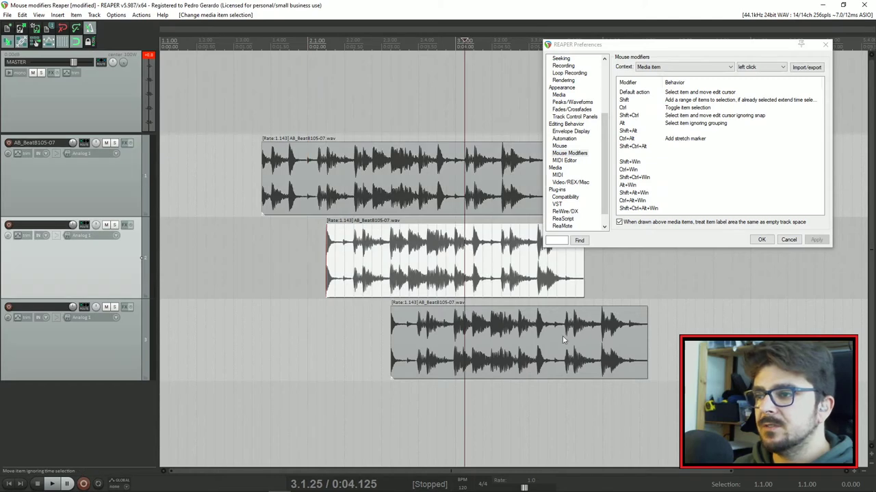
left_click(565, 337)
left_click(316, 189)
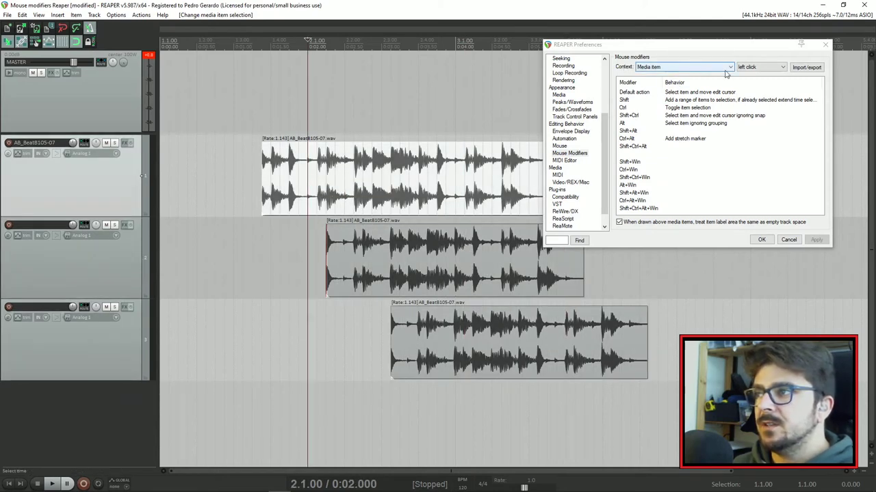
Change the default left-click action for media items to "Select item" and apply it.
double_click(677, 92)
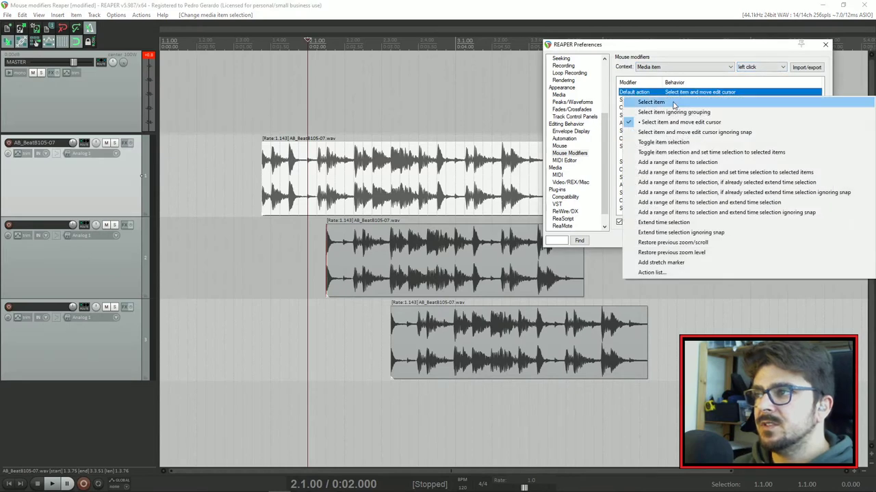
left_click(661, 102)
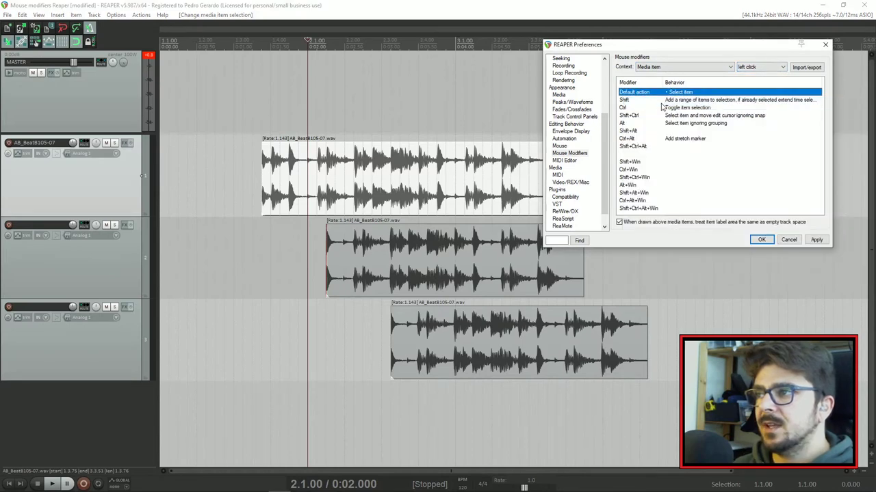
left_click(816, 239)
Test the new click behaviour by selecting the audio items one by one, and marquee-select all three together.
left_click(470, 281)
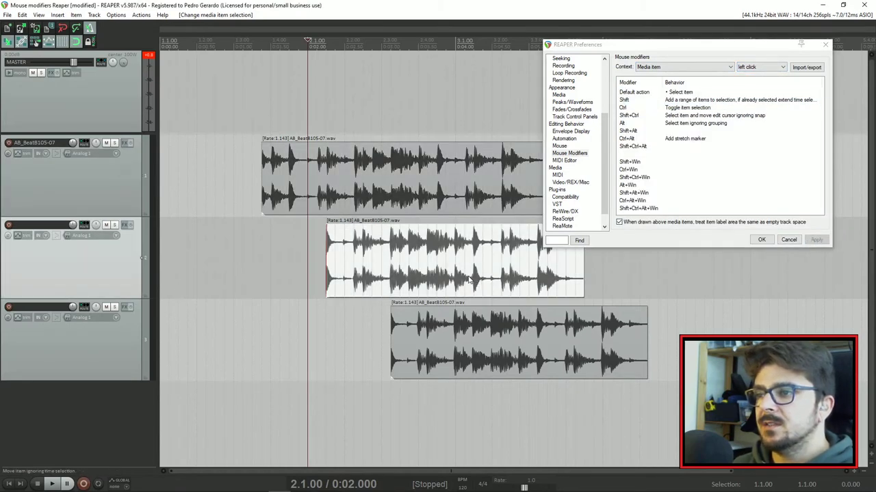
left_click(502, 350)
left_click(492, 190)
left_click(404, 261)
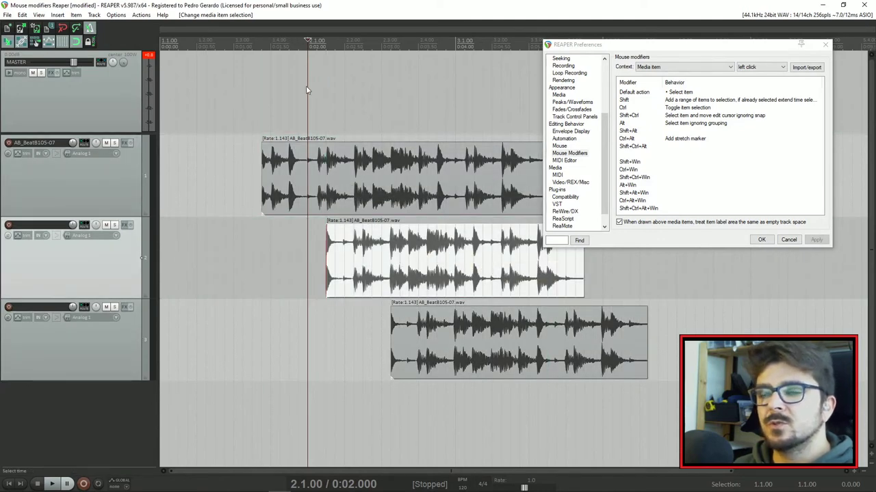
left_click(418, 198)
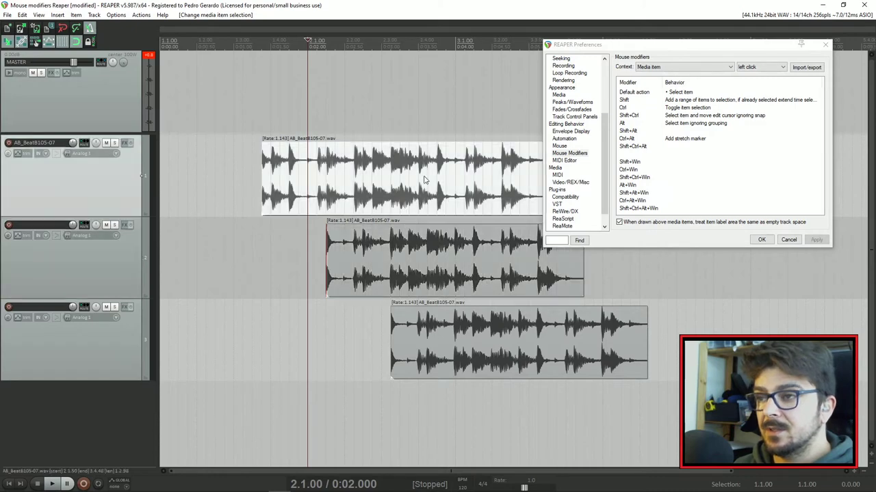
left_click(417, 259)
left_click(441, 325)
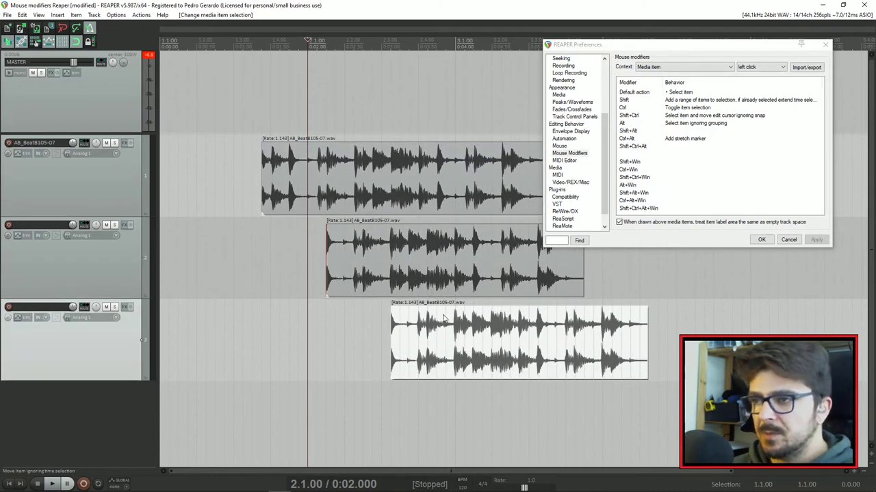
left_click(400, 194)
left_click(415, 266)
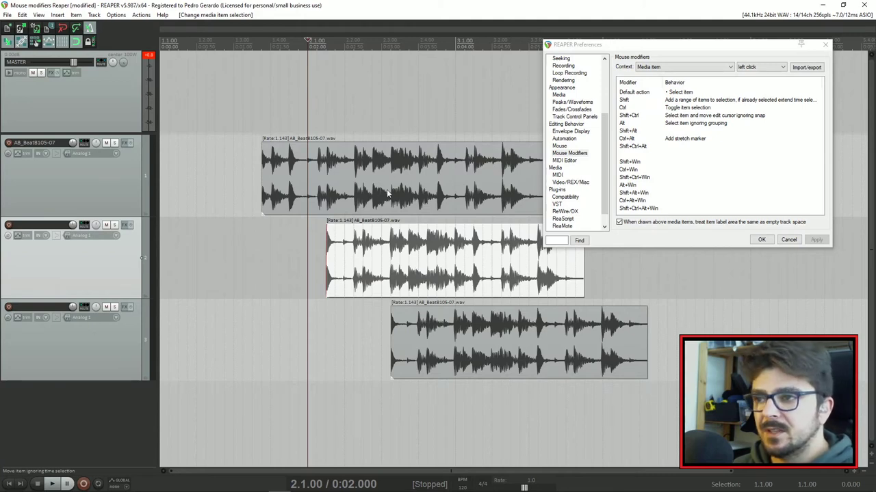
left_click_drag(457, 280, 346, 115)
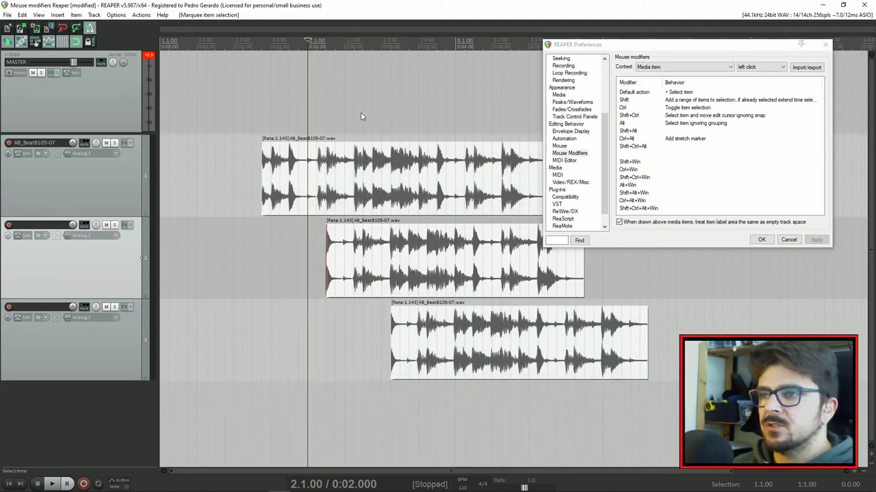
Deselect the items, place the edit cursor at 2.2.50 and make a time selection from 1.3.75 to 2.4.50.
left_click(280, 119)
left_click_drag(273, 114, 419, 207)
left_click(335, 91)
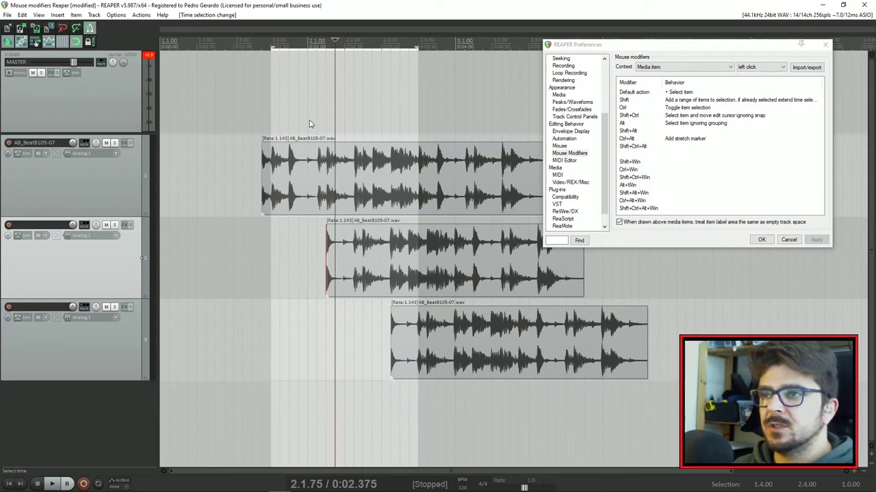
left_click(357, 102)
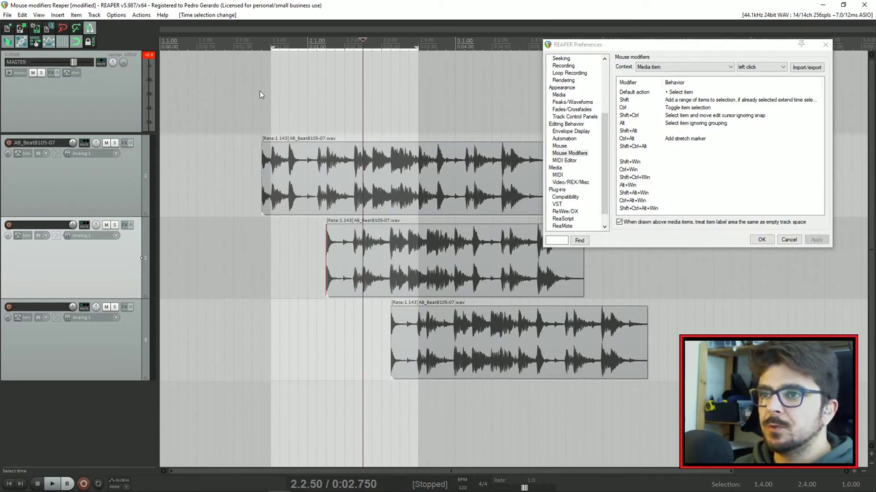
left_click_drag(260, 94, 435, 169)
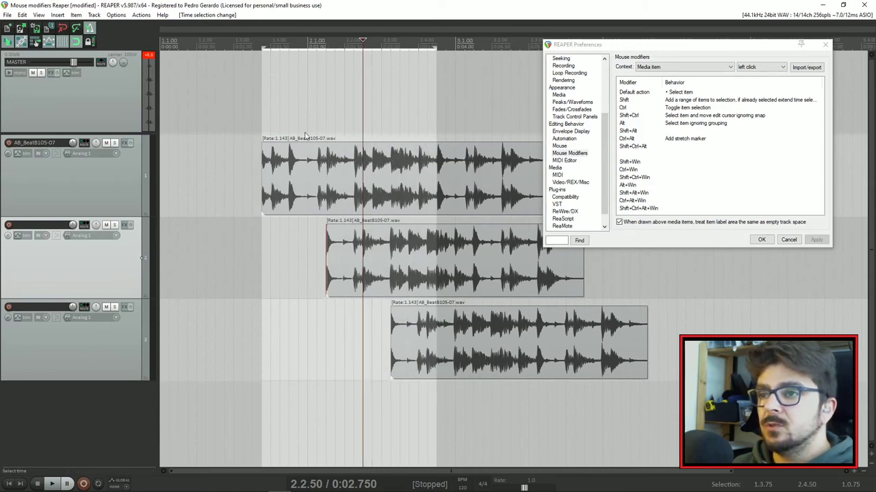
Marquee-select the three audio items together, and deselect them by placing the edit cursor at 2.1.00.
left_click_drag(292, 113, 632, 381)
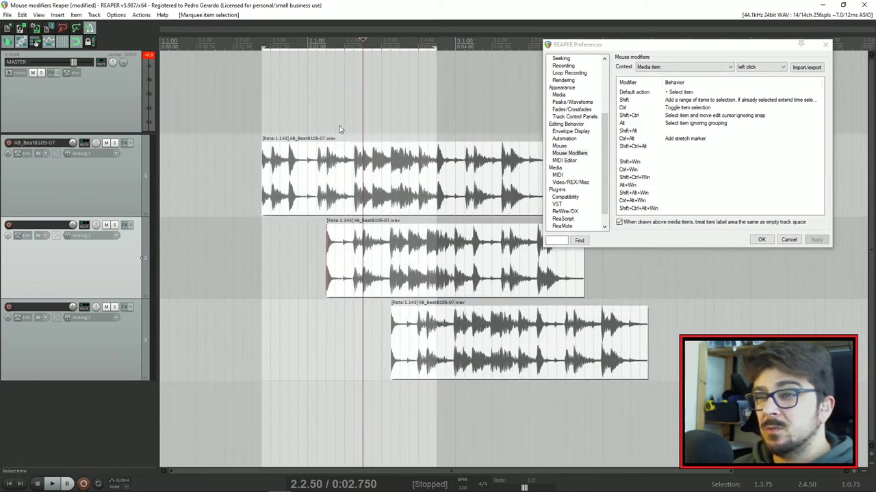
left_click(310, 119)
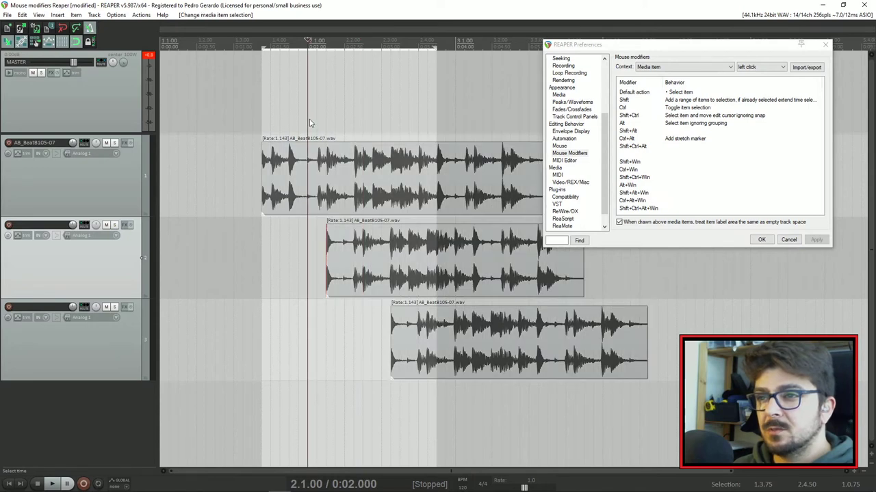
Display the right-drag mouse modifiers for the arrange view and test the default action by marquee-selecting the first audio item.
left_click(655, 67)
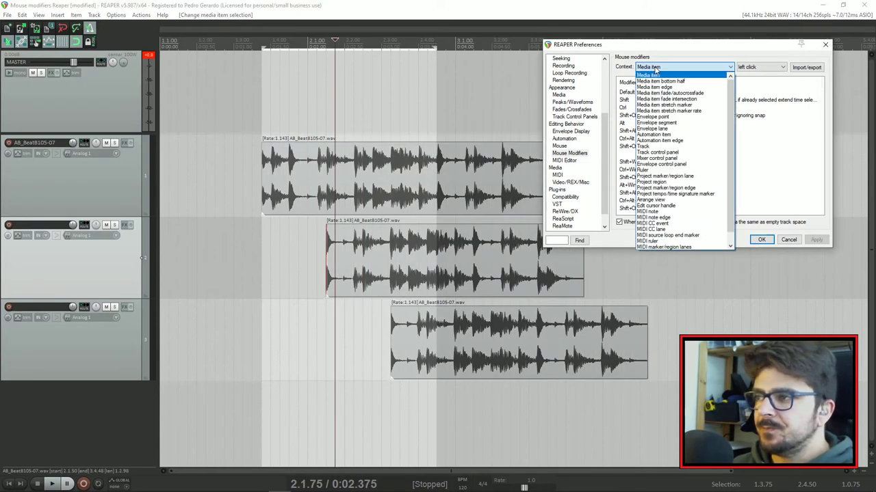
left_click(653, 200)
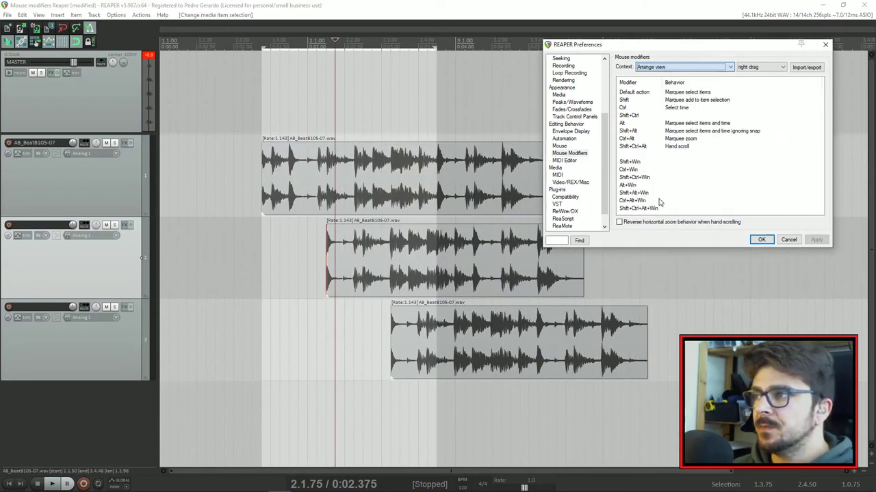
left_click_drag(752, 49, 747, 51)
left_click(749, 68)
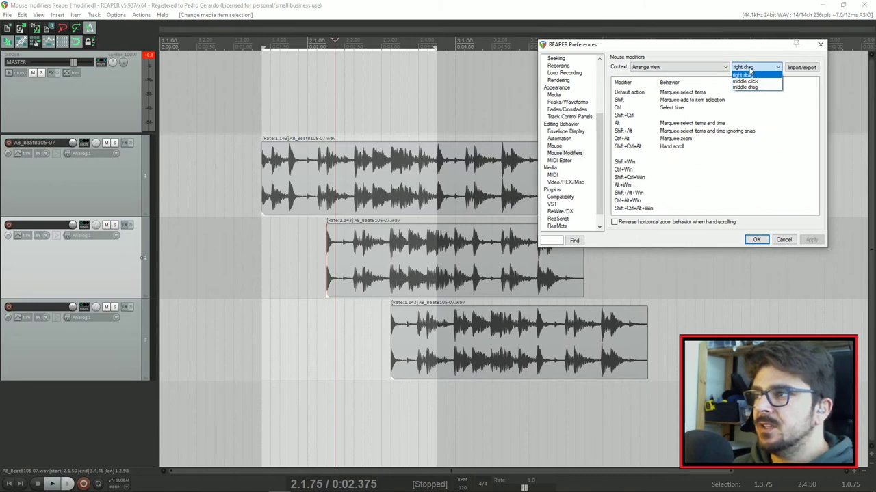
left_click(751, 75)
left_click_drag(739, 48, 743, 49)
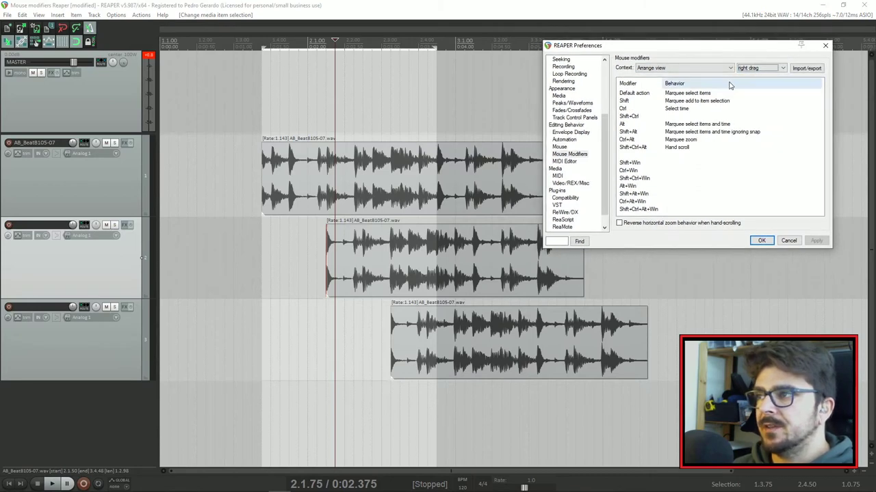
left_click_drag(306, 110, 483, 175)
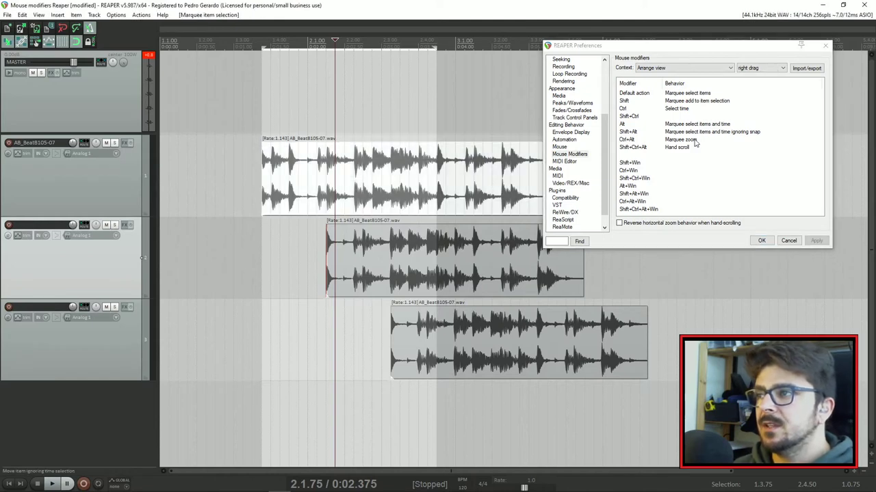
Change the default right-drag action for the arrange view to "Select time" and apply it.
left_click(688, 95)
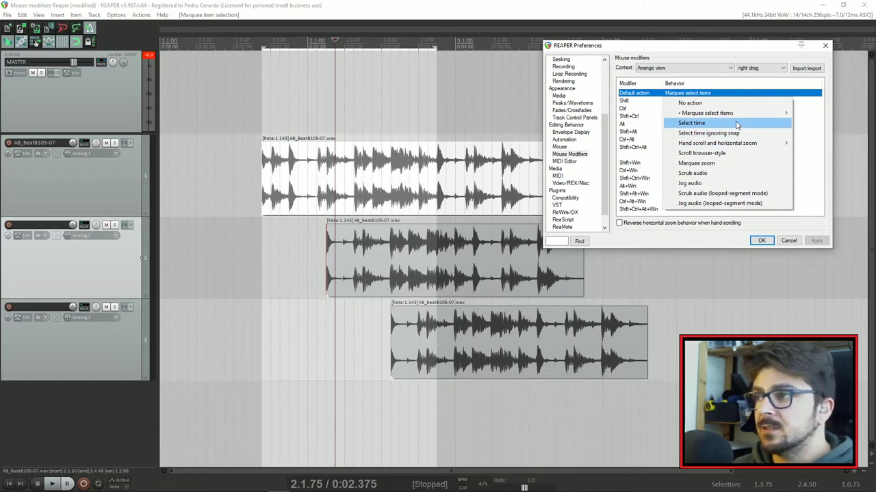
left_click(693, 125)
left_click(816, 241)
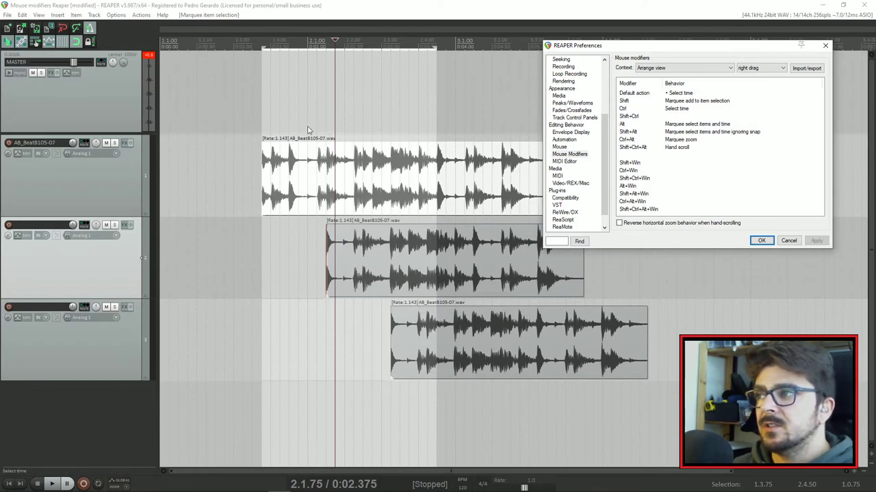
Test the new right-drag behaviour by making several time selections in the arrange view, the last from 2.1.00 to 3.1.50.
left_click_drag(272, 120, 336, 116)
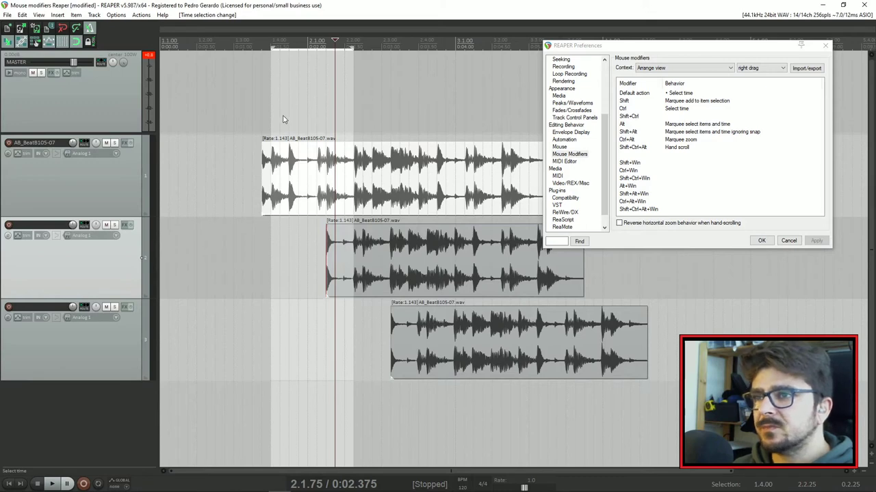
left_click_drag(283, 119, 487, 115)
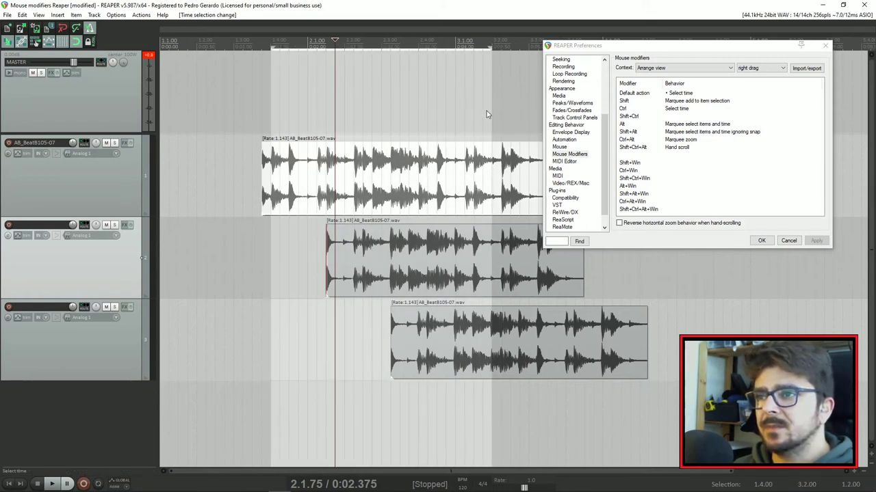
mouse_move(331, 105)
left_mouse_down()
mouse_move(367, 113)
mouse_move(320, 97)
mouse_move(357, 109)
mouse_move(327, 104)
left_mouse_up()
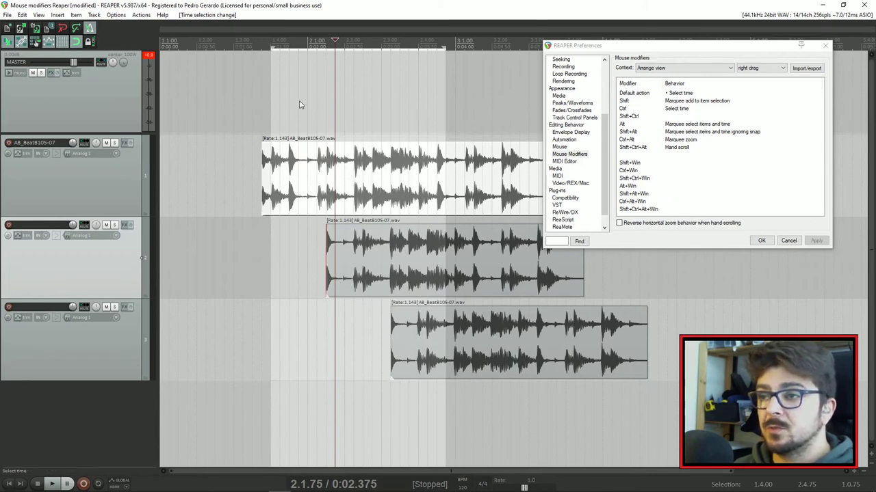
left_click_drag(306, 104, 473, 120)
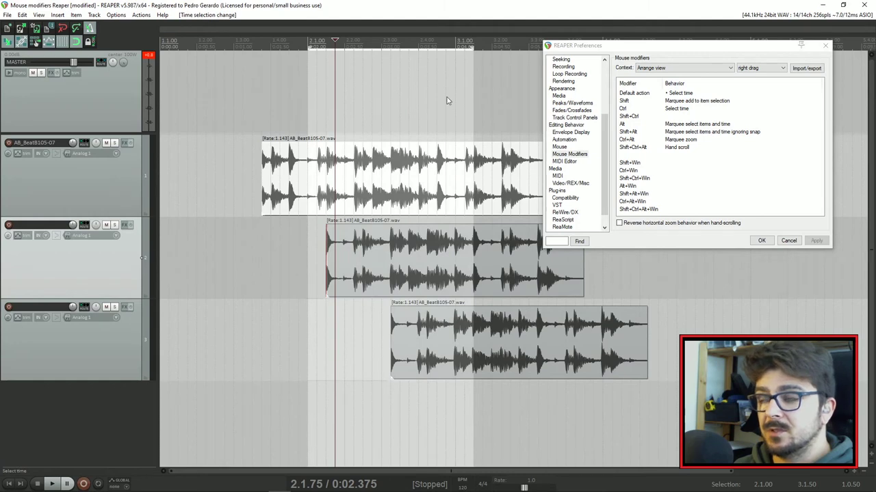
Change the default left-drag action for the Track context to "Marquee select items" with the "Just select" option and apply it.
left_click_drag(595, 45, 563, 49)
left_click(728, 72)
left_click(646, 74)
left_click(647, 74)
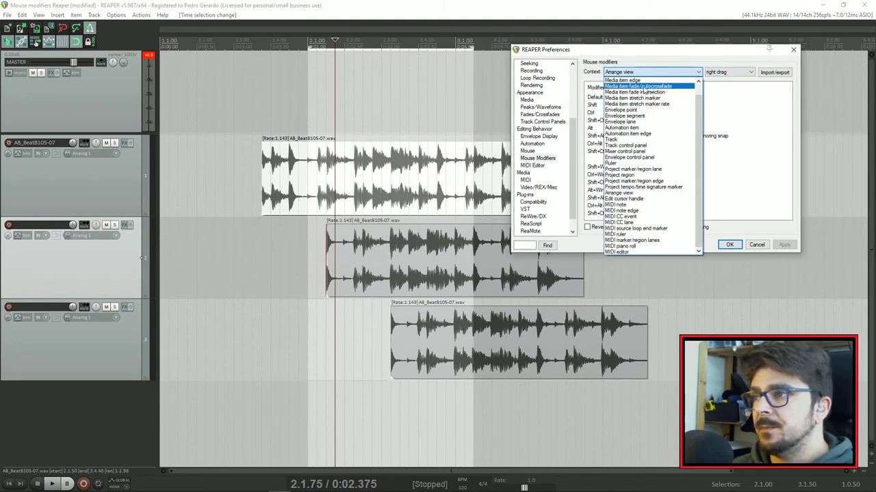
scroll(643, 176, "up", 2)
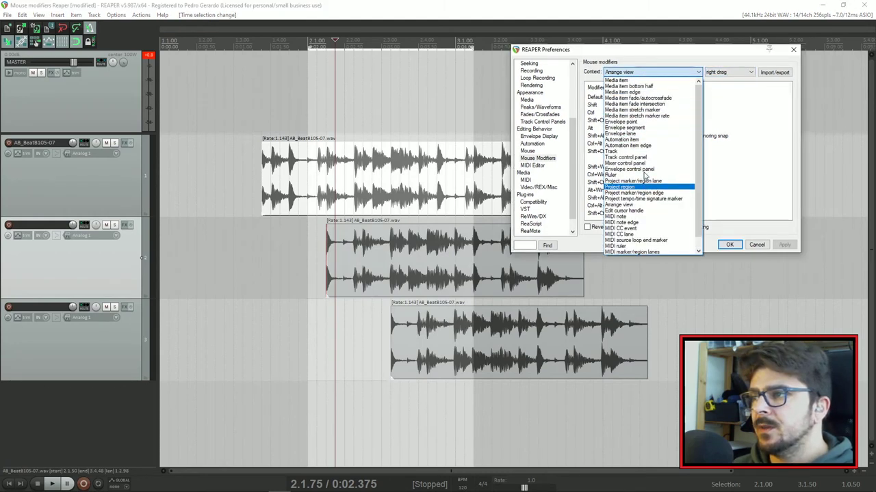
left_click(629, 154)
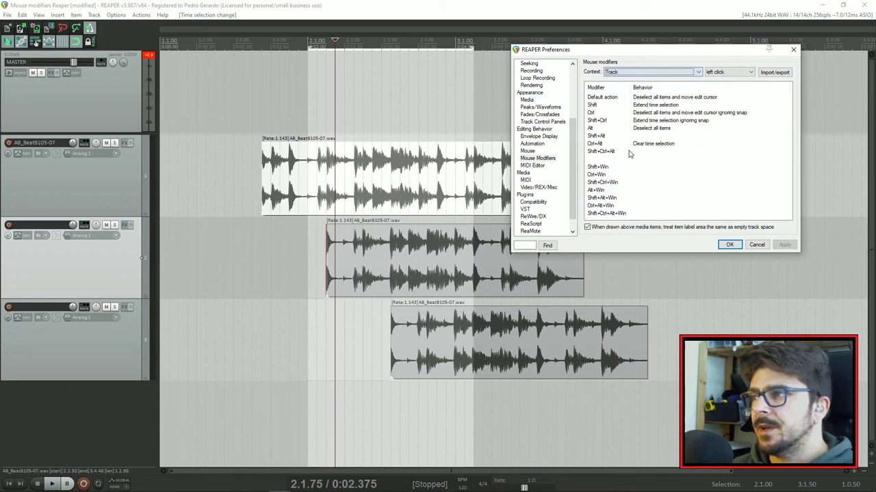
left_click(728, 72)
left_click(725, 91)
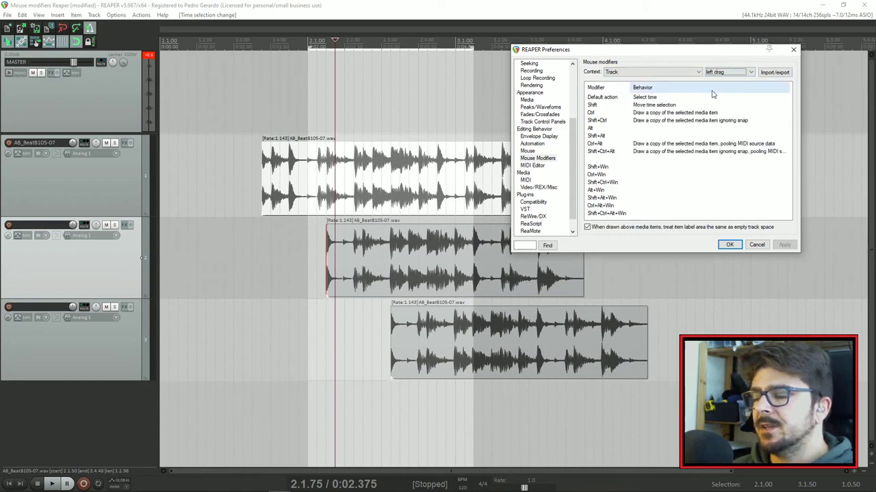
double_click(648, 97)
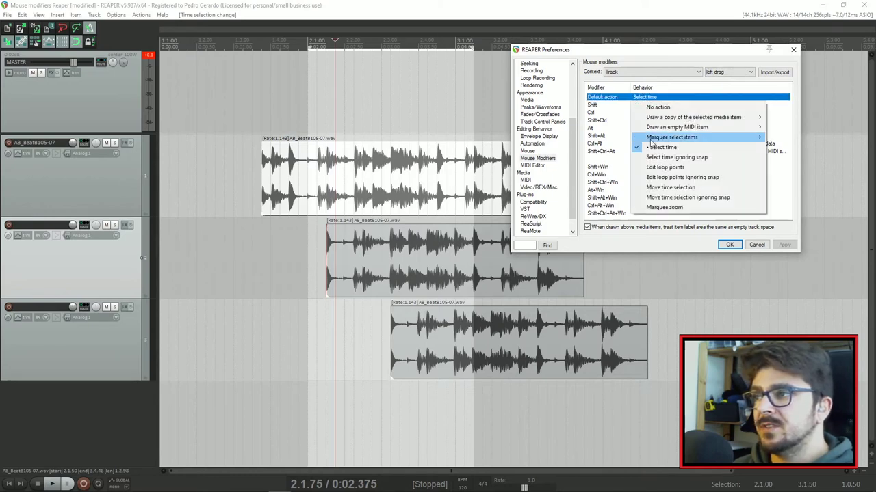
mouse_move(647, 140)
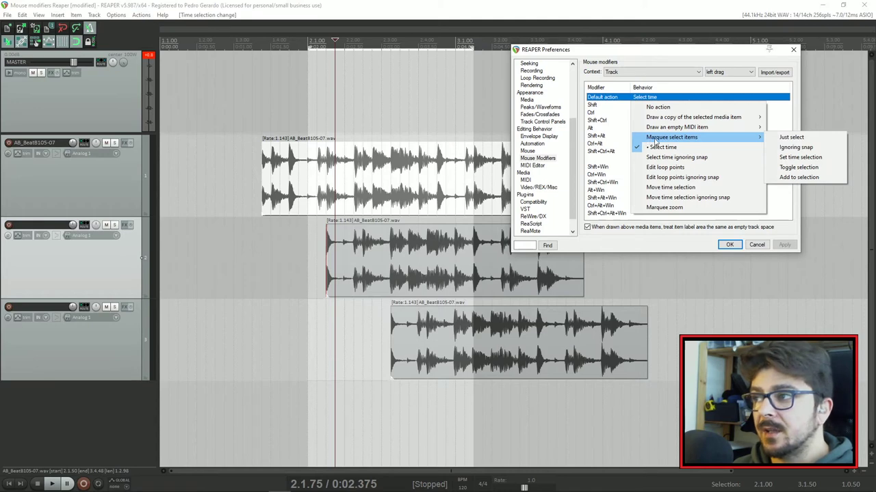
left_click(792, 138)
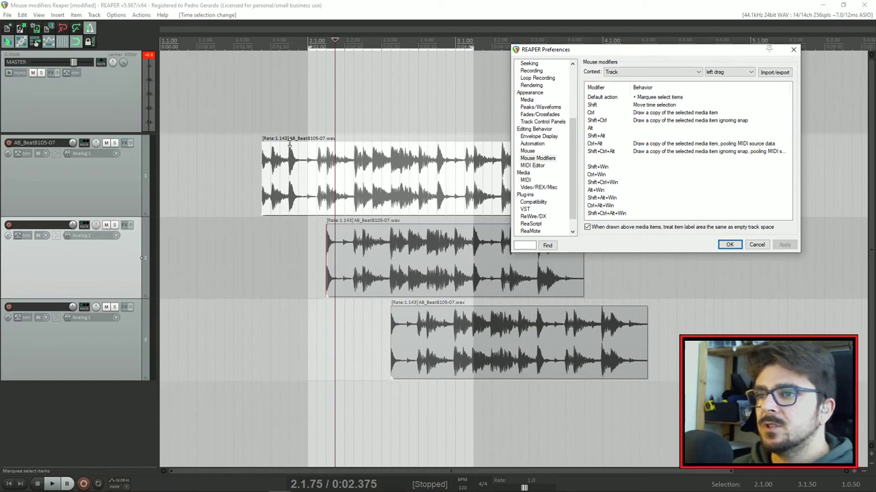
Test the left-drag marquee by selecting groups of audio items from different directions, and deselect them with the edit cursor at 2.2.00.
left_click_drag(253, 93, 573, 379)
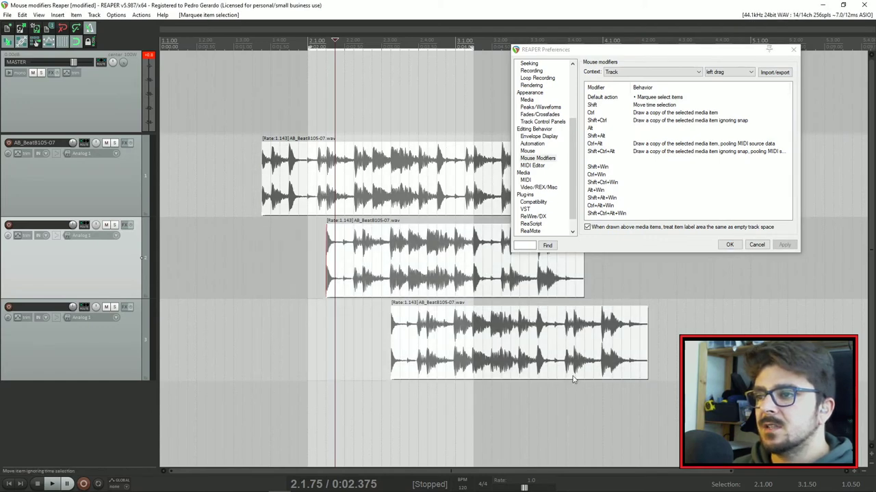
left_click(262, 109)
left_click_drag(290, 116, 498, 293)
left_click_drag(671, 286, 351, 326)
left_click(344, 291)
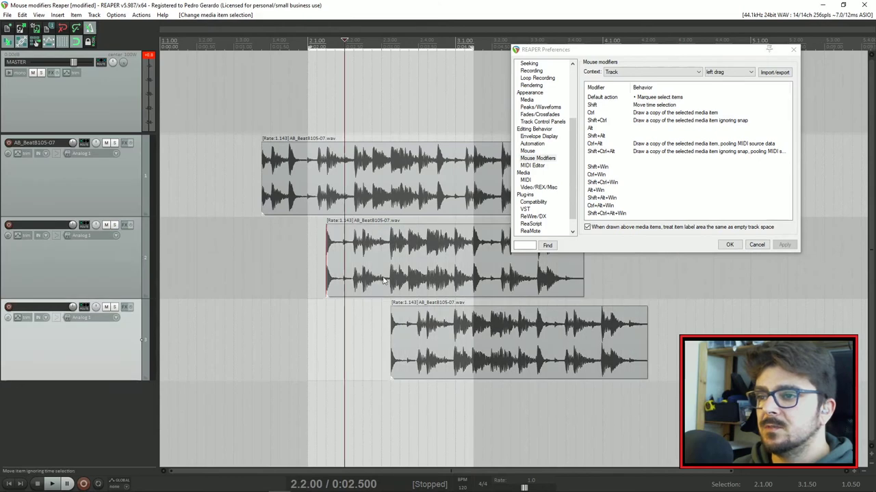
Select the audio items on the three tracks one by one, finishing with the item on the first track.
left_click(422, 314)
left_click(340, 199)
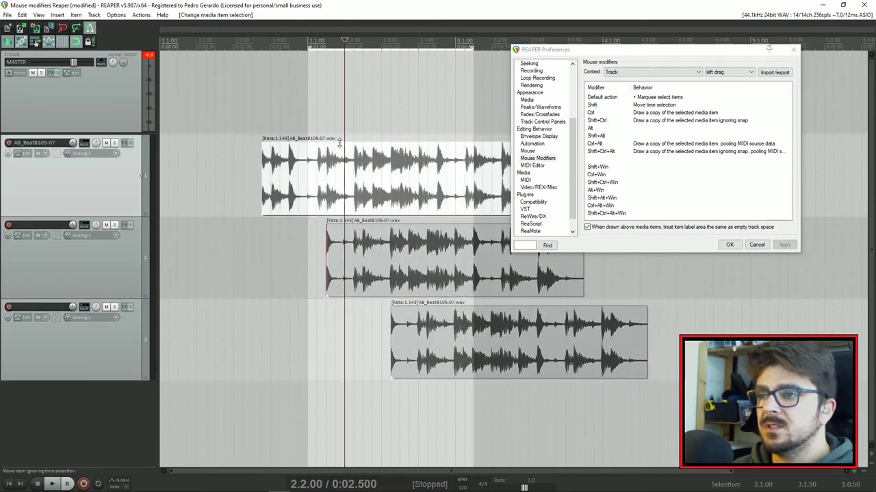
left_click(379, 250)
left_click(410, 335)
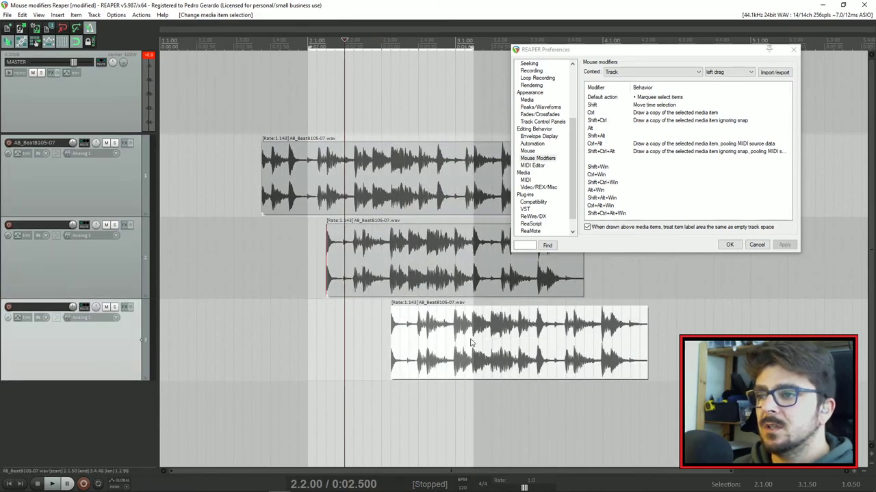
left_click(391, 190)
Make a time selection from 1.4.25 to 3.4.25, deselect all items, and test moving the edit cursor to 2.3.00 and 1.4.80.
left_click_drag(283, 113, 563, 231)
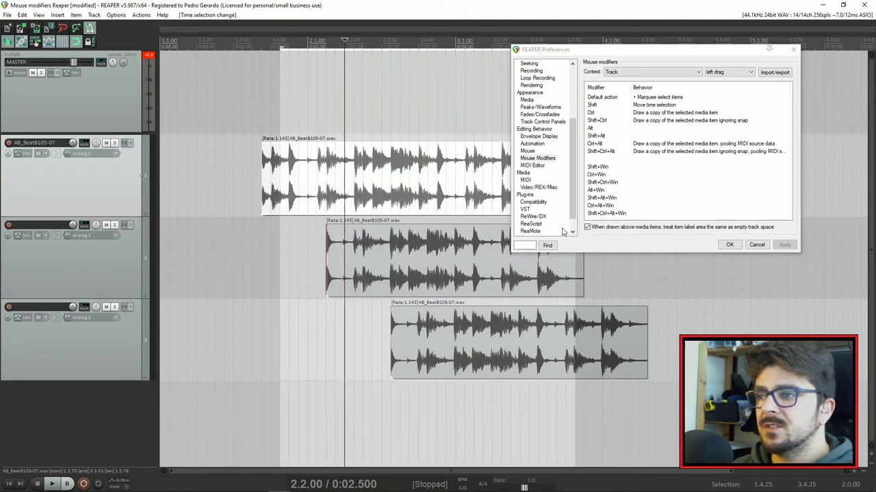
left_click(383, 120)
left_click_drag(576, 53, 605, 51)
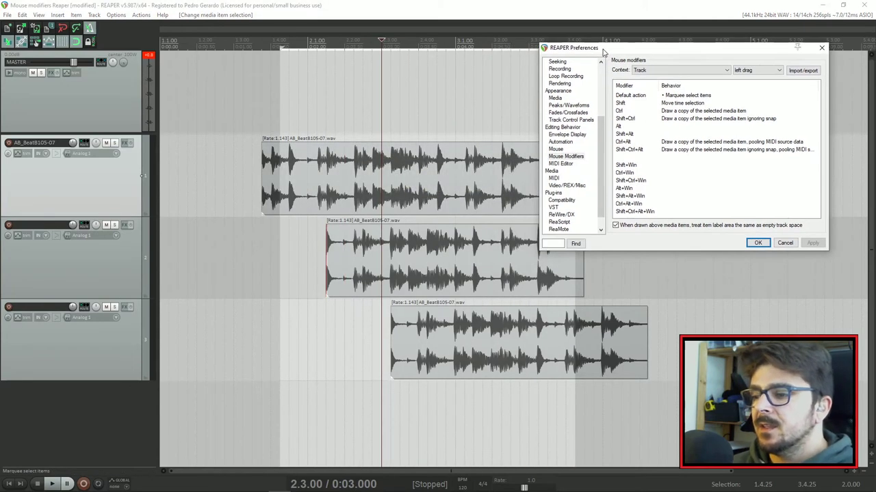
left_click(299, 167)
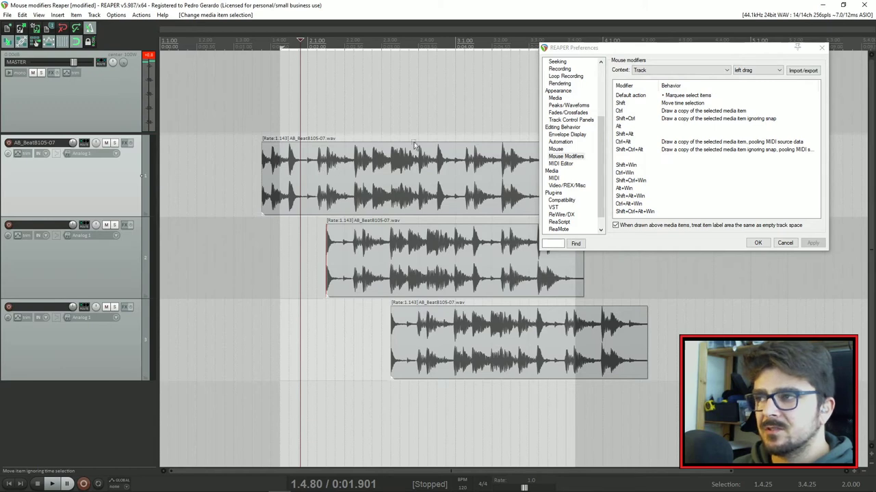
Change the default middle-drag action for the arrange view to "Move edit cursor without scrub/jog" and apply it.
left_click_drag(621, 50, 593, 52)
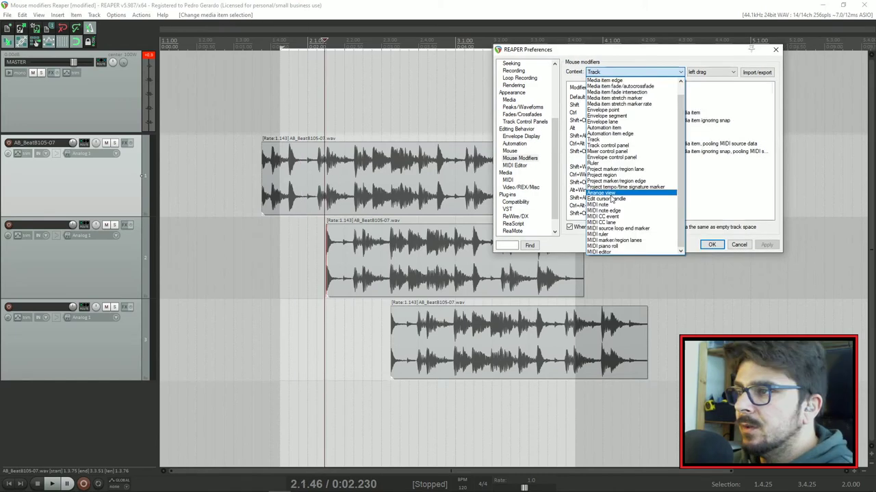
left_click(610, 196)
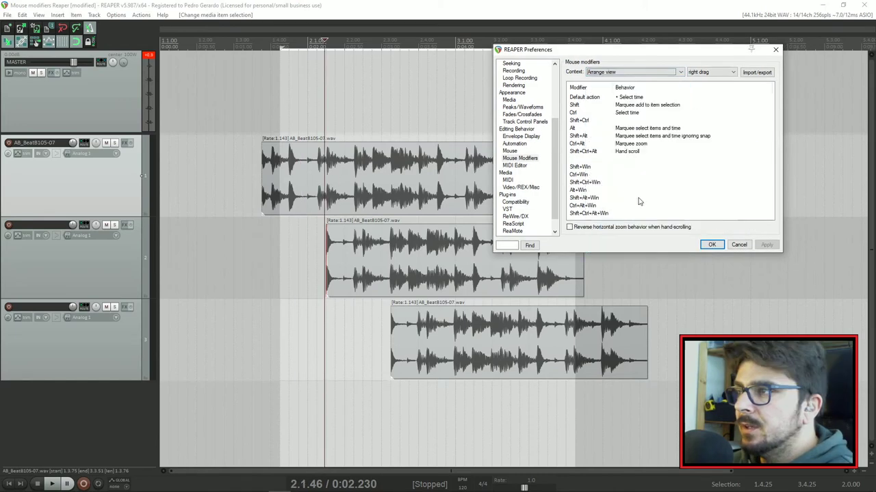
left_click(708, 72)
left_click(707, 91)
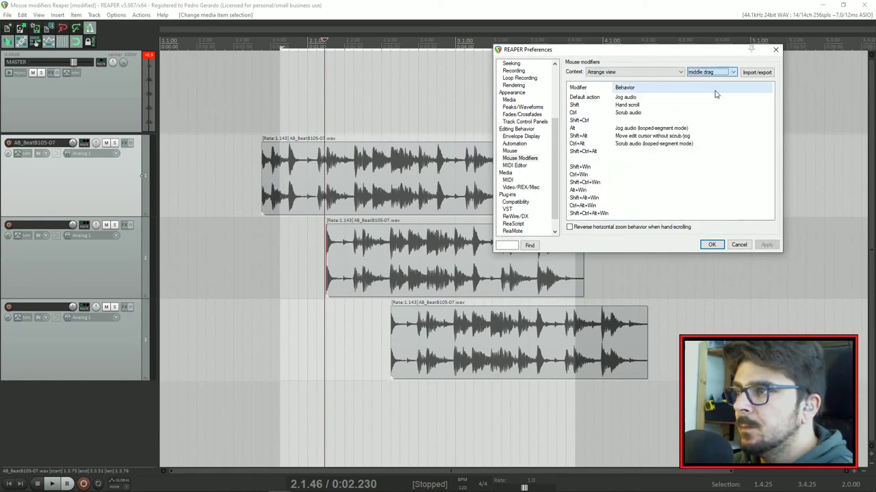
double_click(635, 99)
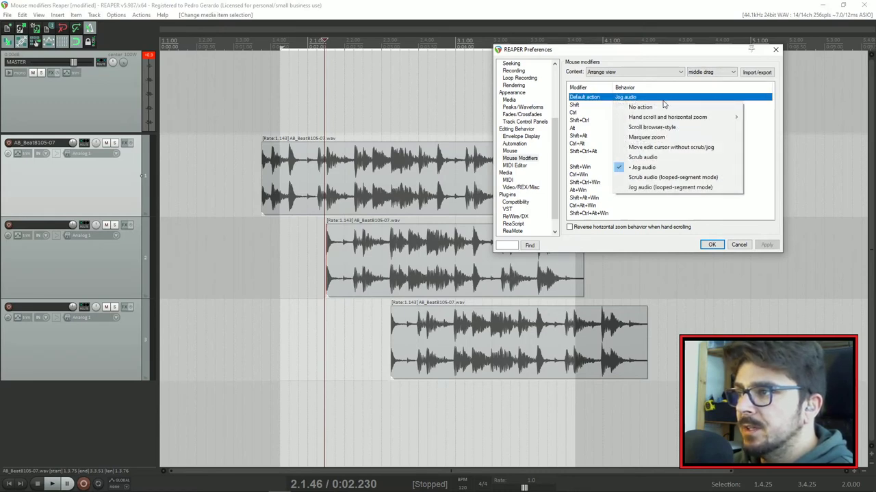
left_click(687, 148)
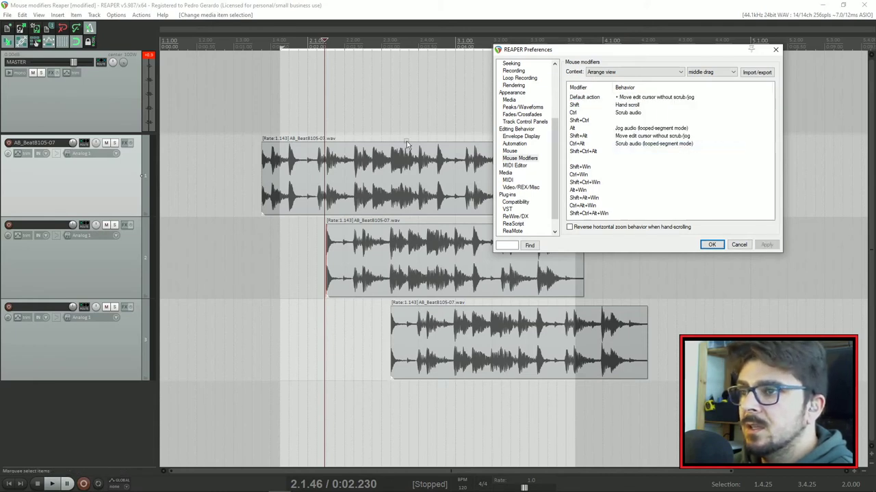
Test the new middle-drag behaviour by moving the edit cursor to 2.3.00, place it at 1.4.75 and try another drag across the first item.
left_click_drag(406, 144, 385, 168)
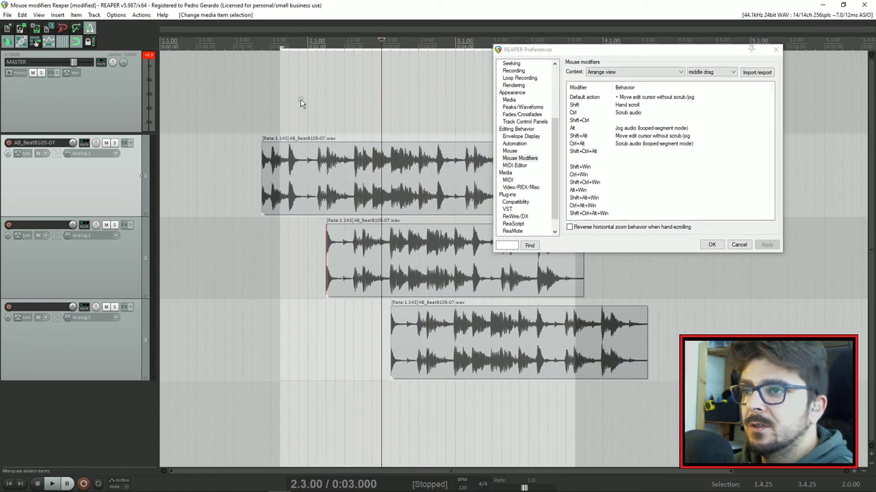
left_click(298, 103)
left_click_drag(530, 56, 578, 53)
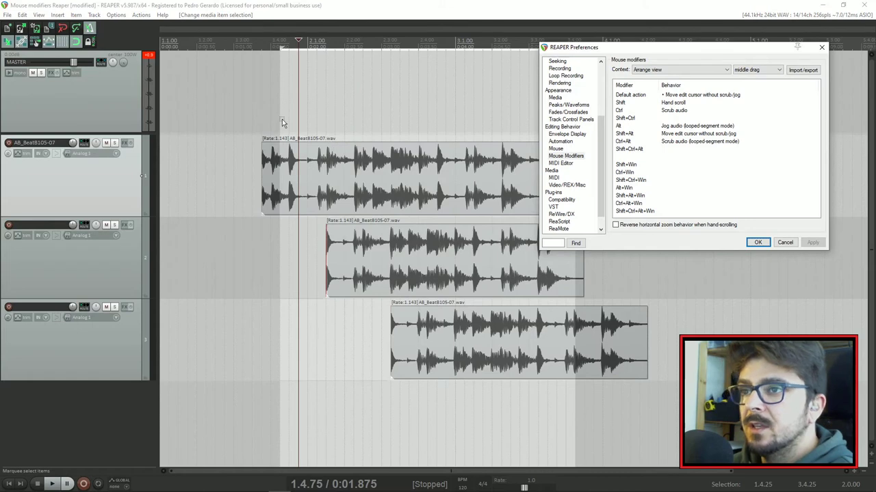
left_click_drag(258, 104, 341, 171)
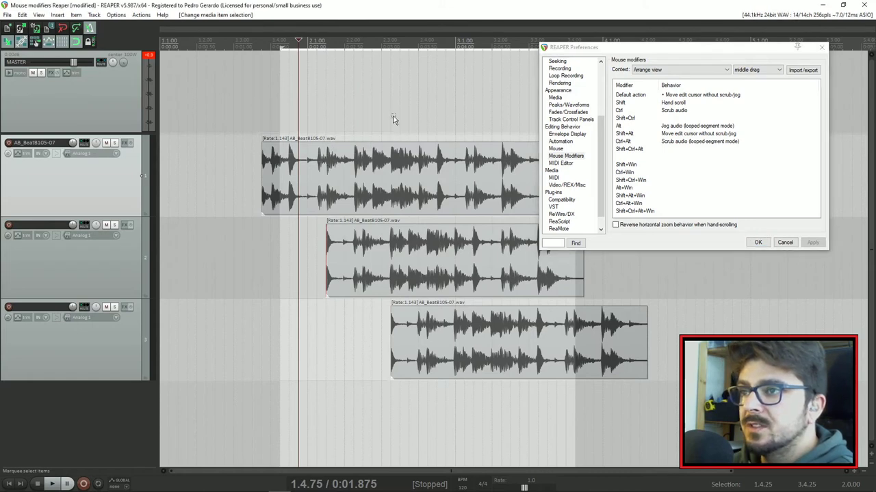
Make a time selection from 1.4.00 to 3.2.25, marquee-select all three items, then deselect them while placing the edit cursor at 2.2.25.
left_click_drag(270, 85, 502, 90)
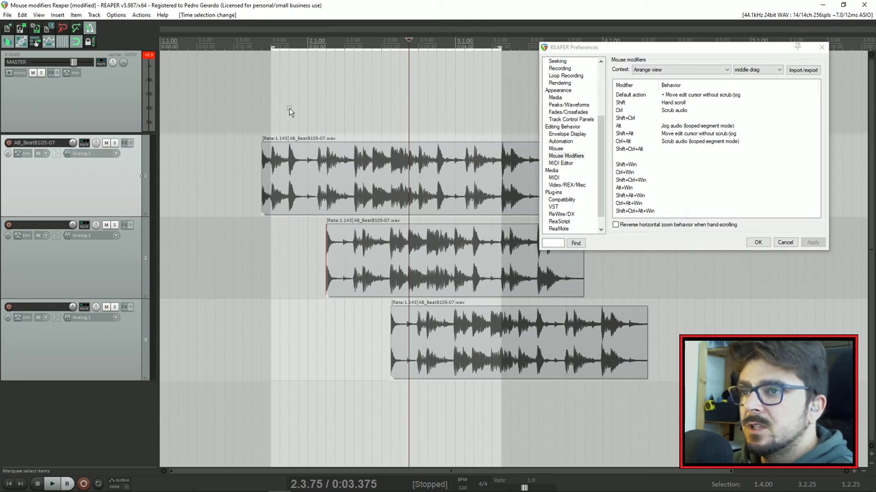
left_click_drag(289, 108, 558, 369)
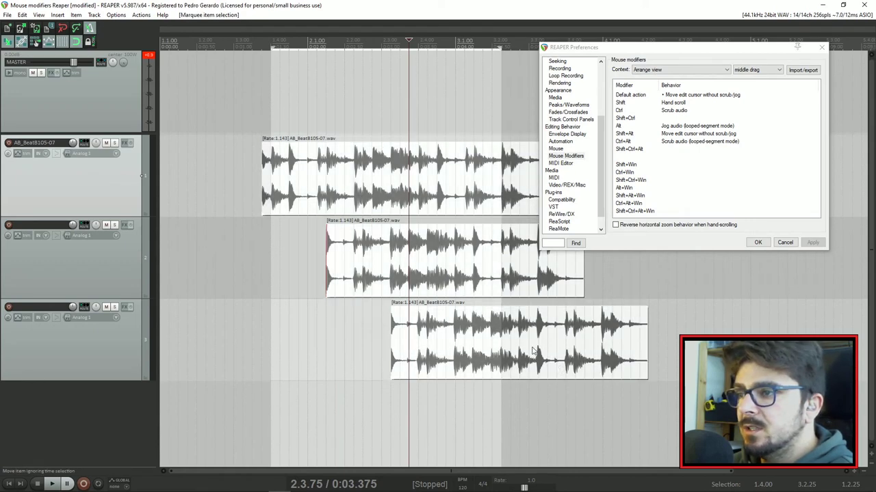
left_click(353, 107)
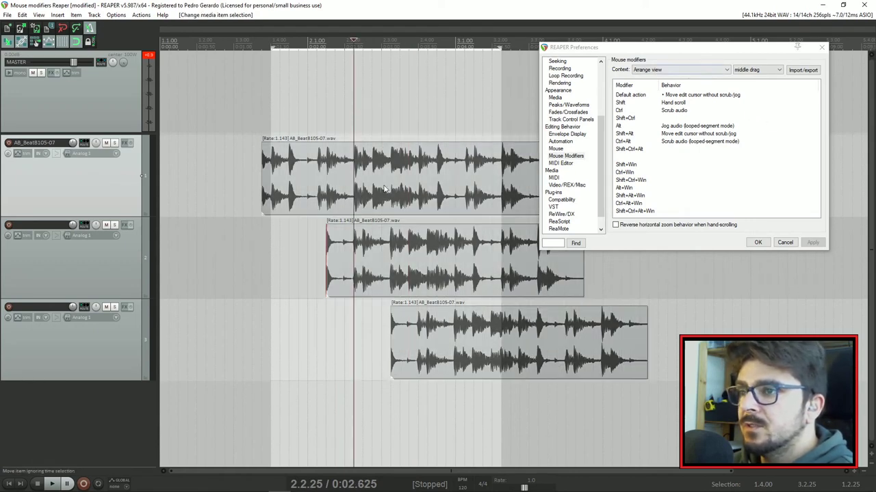
Test item selection, make a time selection from 1.3.50 to 2.1.00 and place the edit cursor at 2.2.88.
left_click(316, 180)
left_click_drag(316, 180, 284, 168)
left_click(376, 147)
Open the Editing Behavior preferences and test how horizontal zooming centres on the edit cursor.
mouse_move(612, 52)
left_mouse_down()
mouse_move(636, 51)
mouse_move(621, 50)
left_mouse_up()
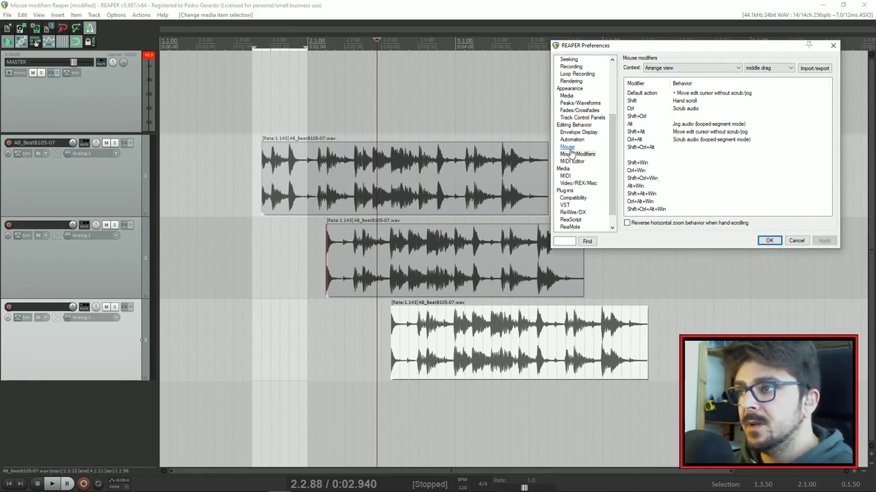
left_click(575, 125)
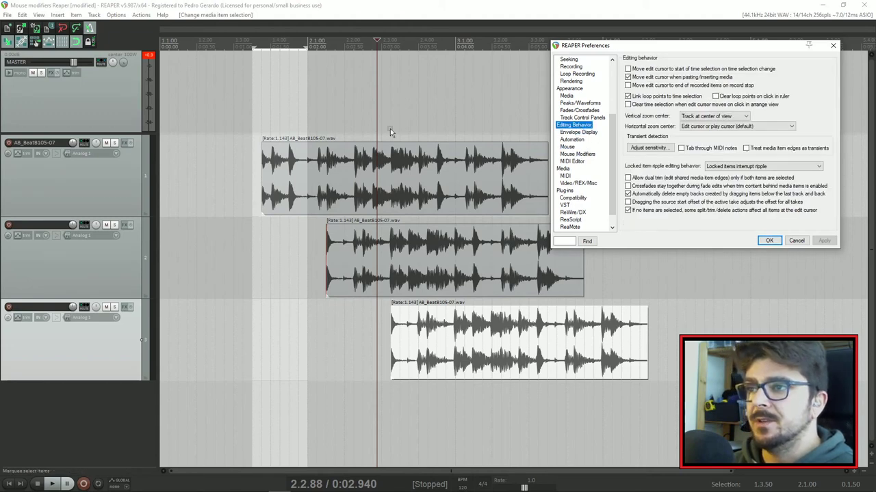
left_click(328, 204)
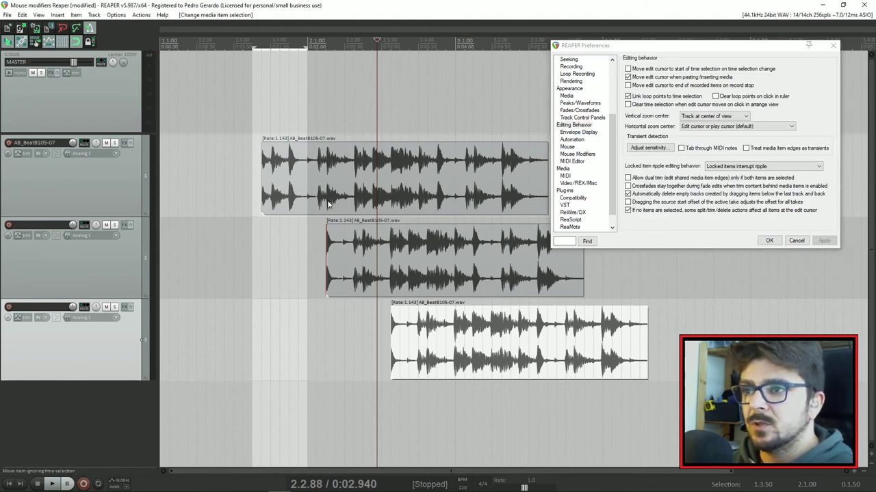
scroll(363, 226, "down", 3)
scroll(363, 225, "up", 5)
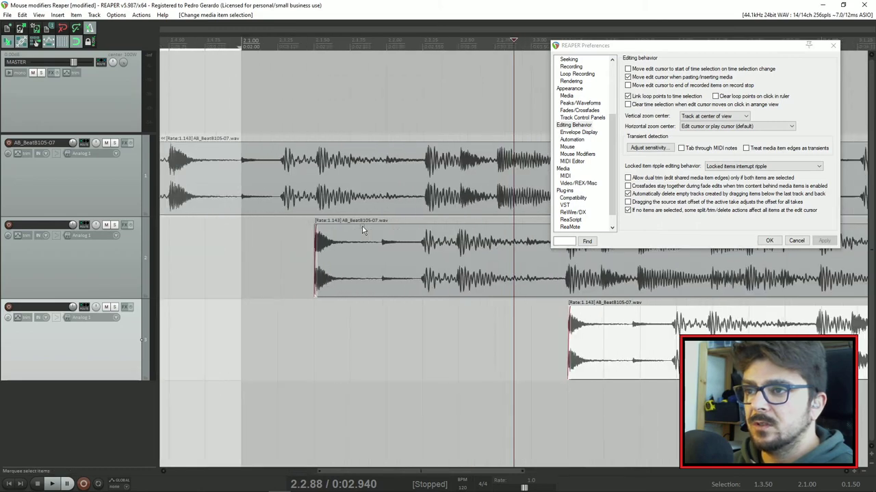
scroll(363, 225, "down", 2)
Place the edit cursor at 4.4.25, select the item on the second track and test the horizontal zoom again.
left_click_drag(602, 45, 92, 118)
left_click(718, 45)
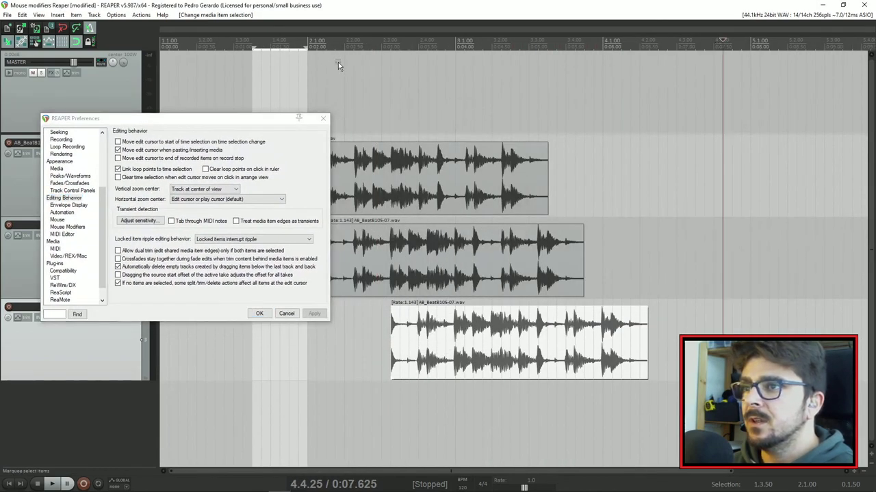
left_click_drag(270, 120, 718, 103)
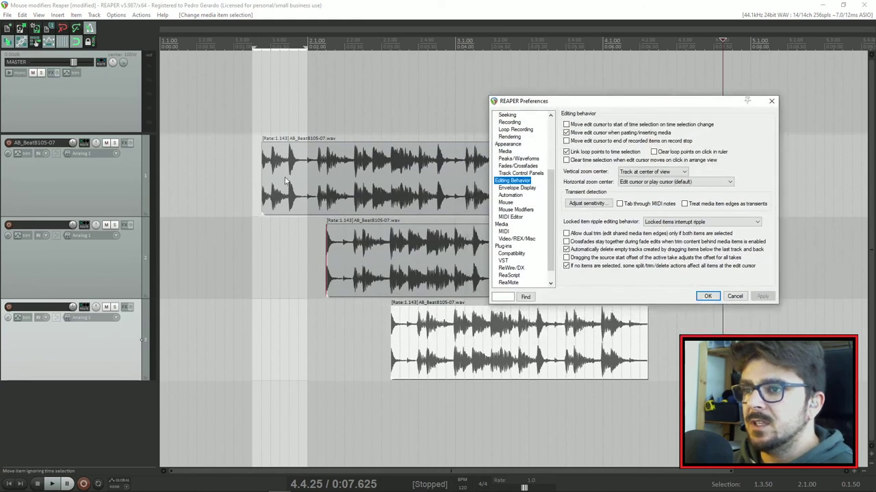
left_click(431, 265)
scroll(209, 127, "up", 3)
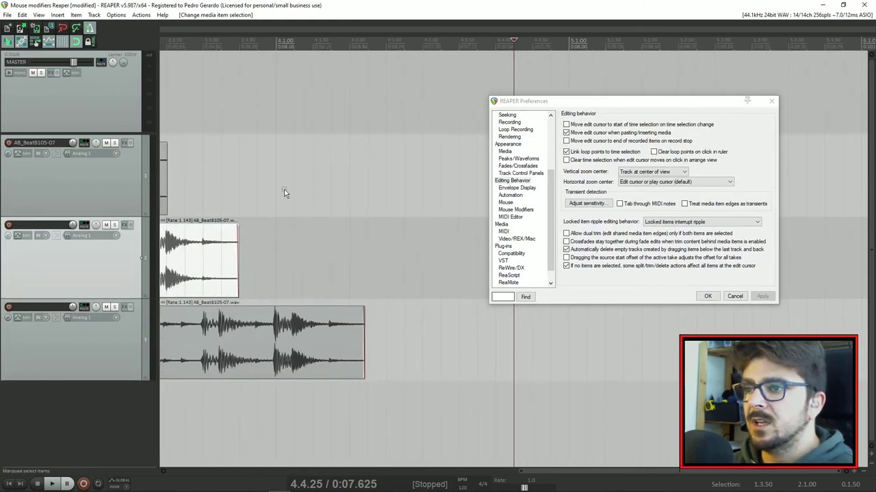
scroll(284, 198, "down", 4)
scroll(215, 170, "up", 2)
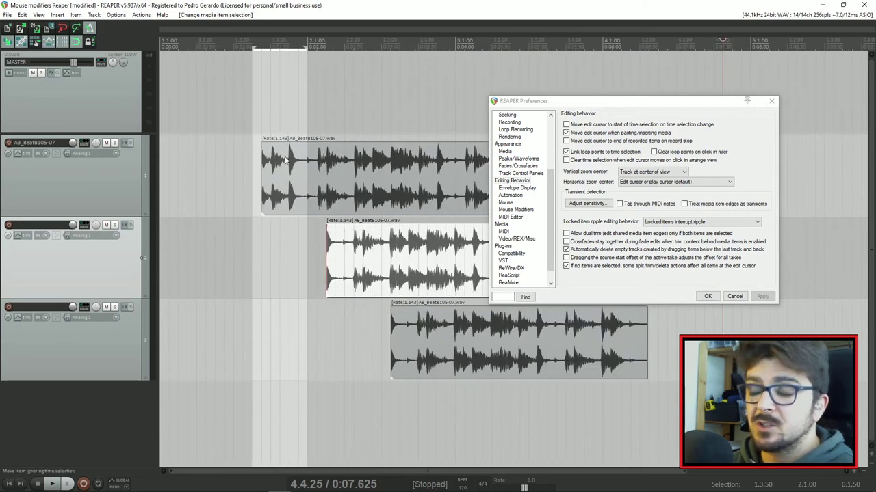
Set the horizontal zoom center to "Mouse cursor" and apply the change.
left_click_drag(581, 100, 585, 89)
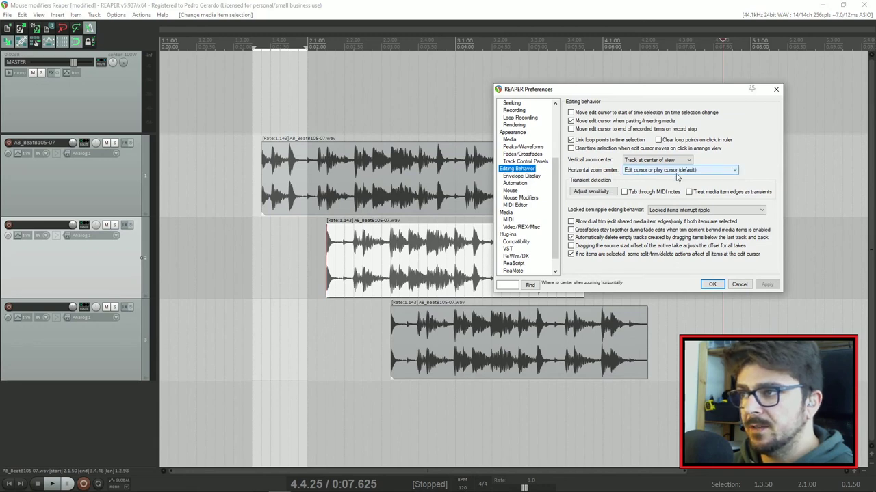
left_click(677, 171)
left_click(650, 202)
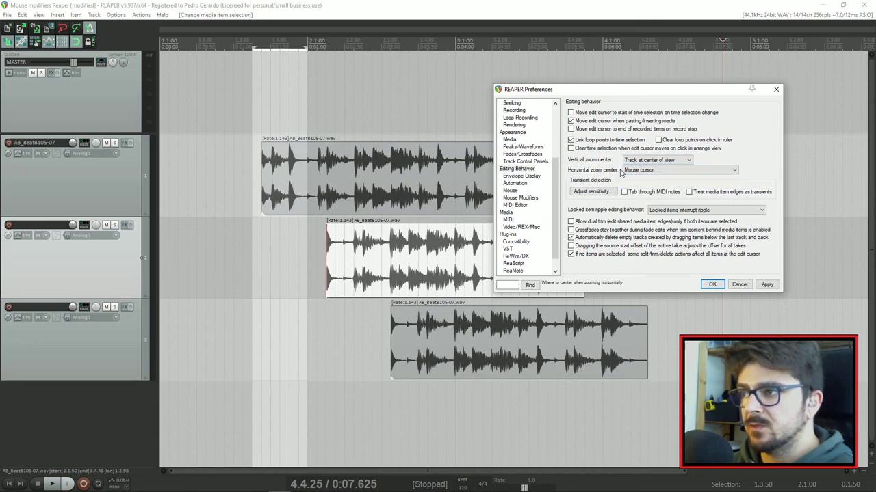
left_click(767, 284)
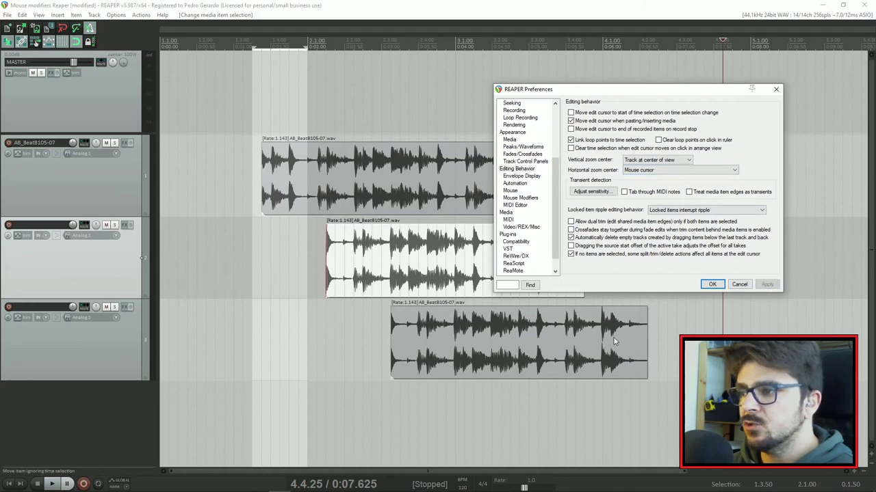
Test zooming in and out around the mouse cursor and scroll horizontally through the arrangement.
scroll(613, 341, "up", 5)
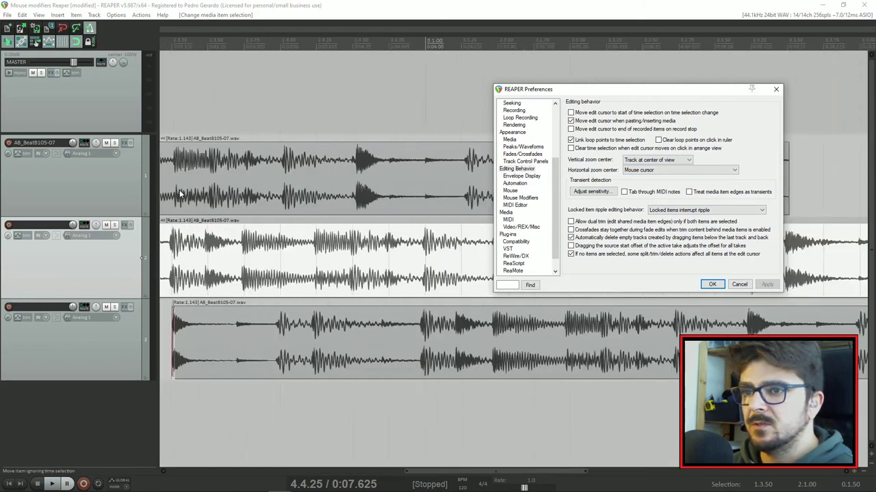
scroll(182, 195, "down", 4)
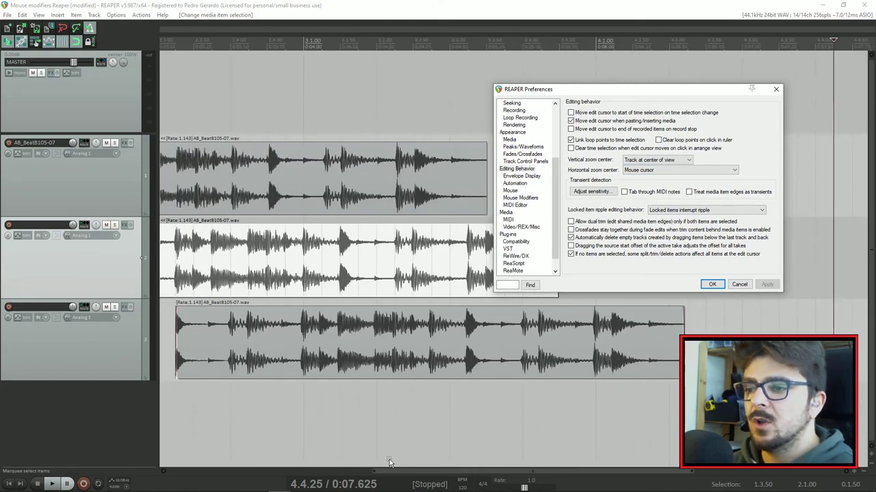
scroll(387, 470, "left", 3)
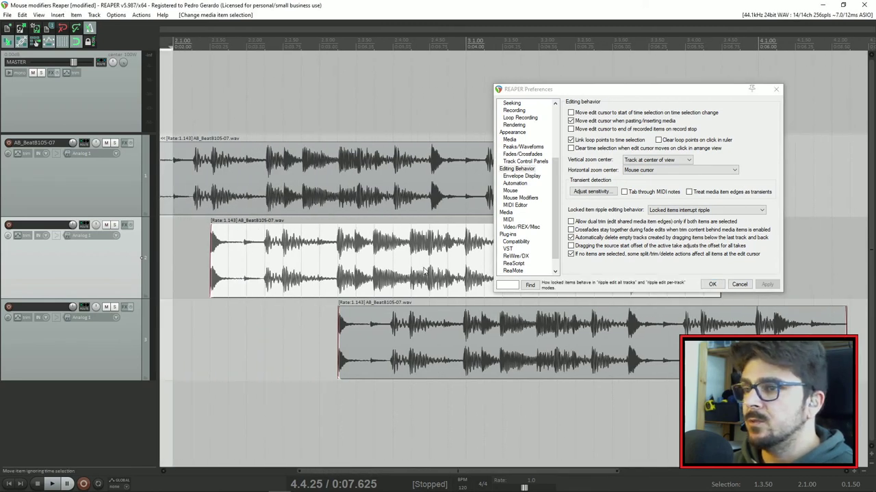
scroll(524, 474, "right", 1)
scroll(523, 473, "right", 5)
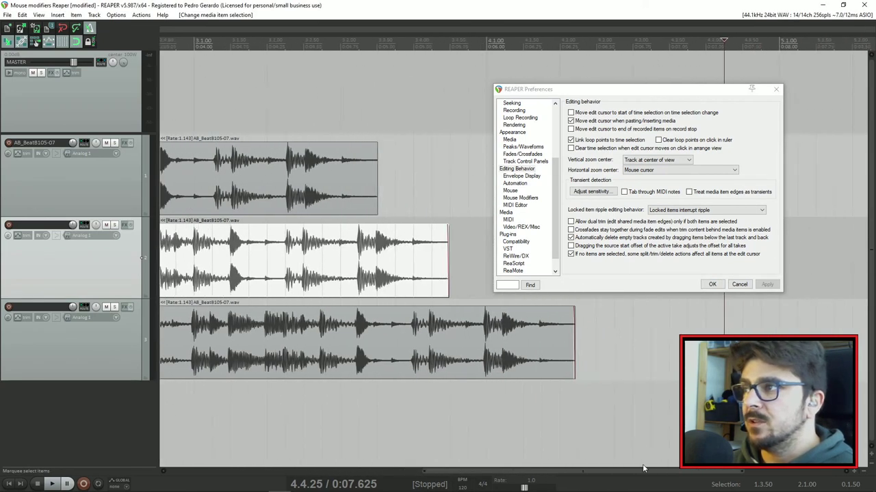
scroll(456, 474, "left", 5)
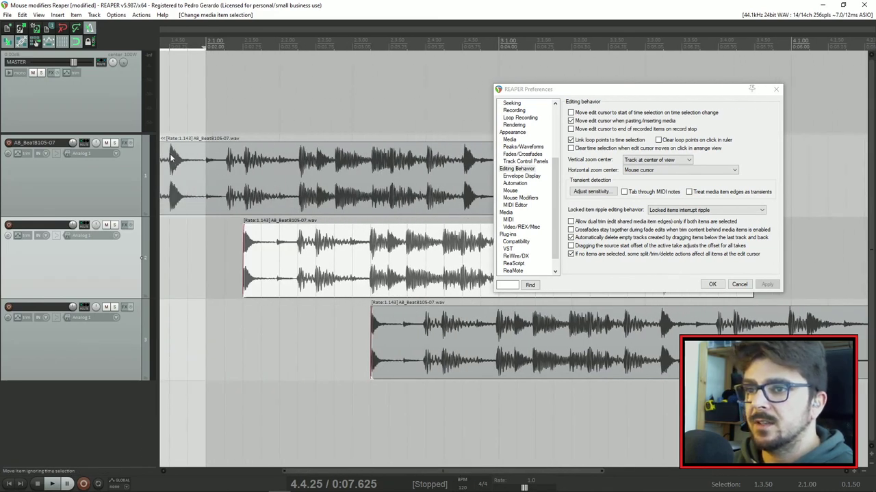
Make a time selection from 1.4.50 to 1.4.75 over the first track's item and test zooming at that spot.
left_click_drag(179, 164, 197, 167)
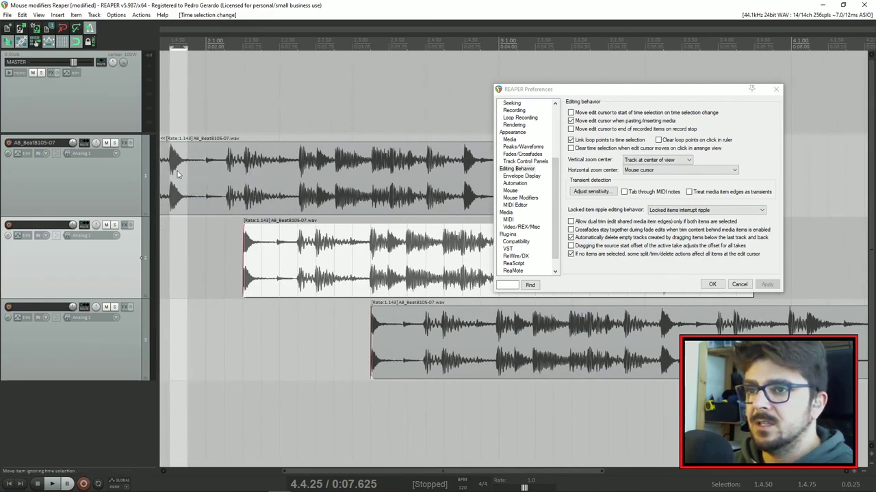
scroll(172, 172, "up", 4)
scroll(173, 175, "down", 2)
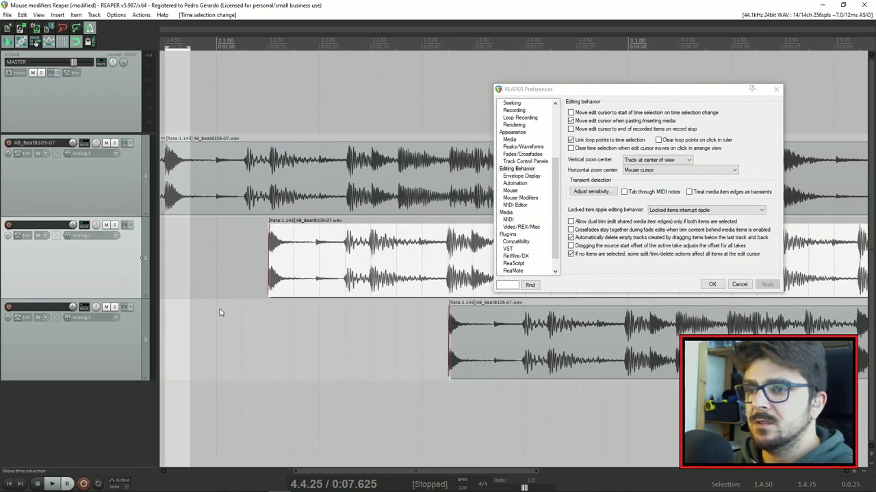